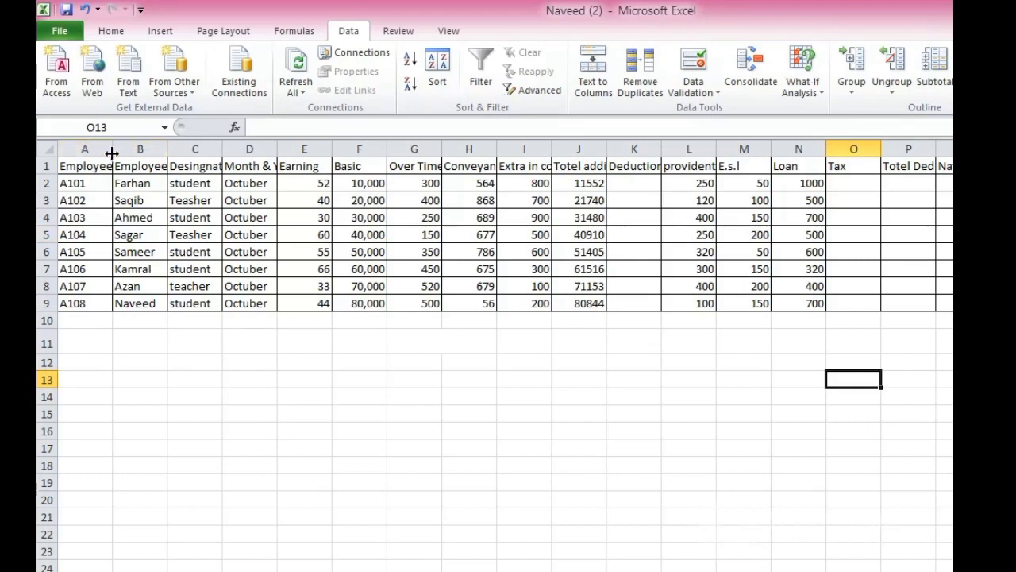
# AutoFit columns A–D so the Employee Id, Employee Name, Desingnation and Month & Year headers show fully.
pyautogui.doubleClick(112, 150)
pyautogui.doubleClick(183, 147)
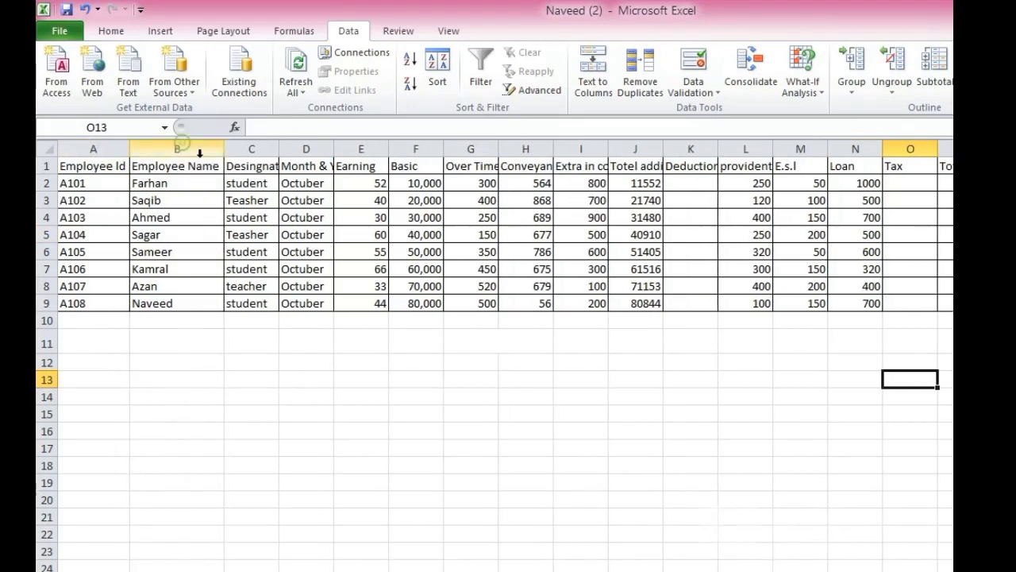
pyautogui.moveTo(279, 149); pyautogui.dragTo(300, 149)
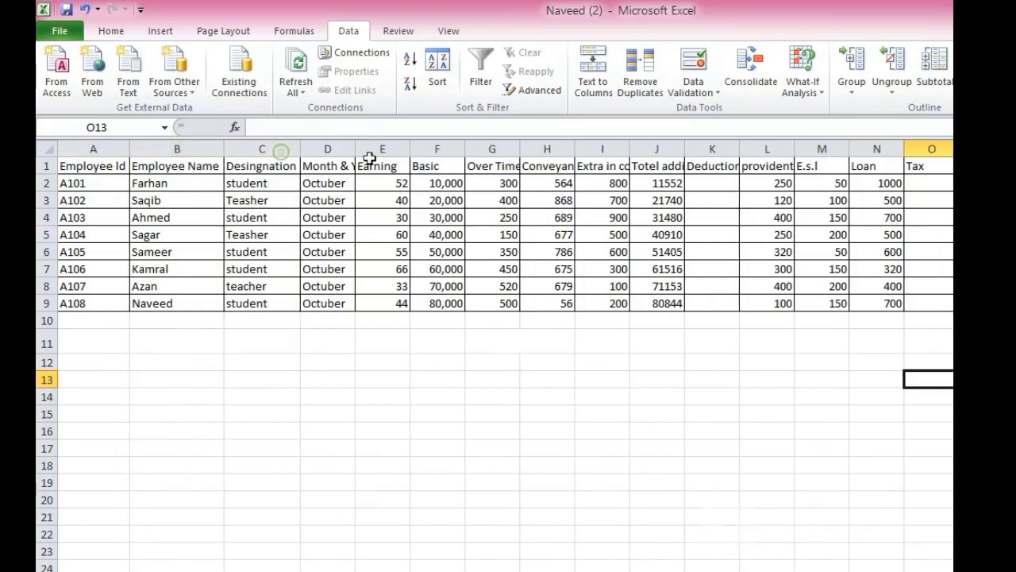
pyautogui.doubleClick(355, 149)
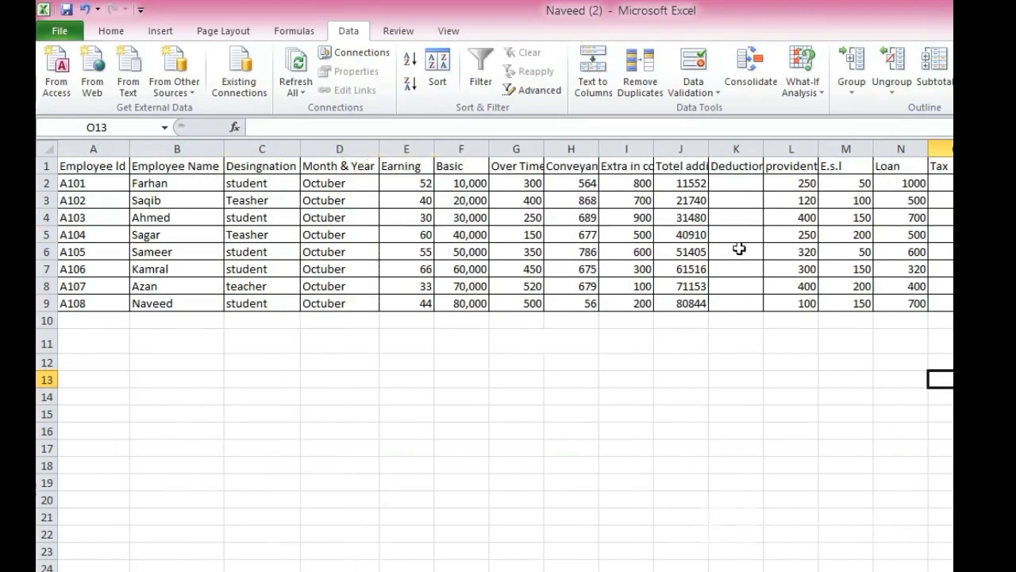
# Select the employee IDs in column A of the employee table.
pyautogui.moveTo(75, 181)
pyautogui.mouseDown()
pyautogui.moveTo(945, 305)
pyautogui.moveTo(910, 336)
pyautogui.mouseUp()
pyautogui.click(846, 395)
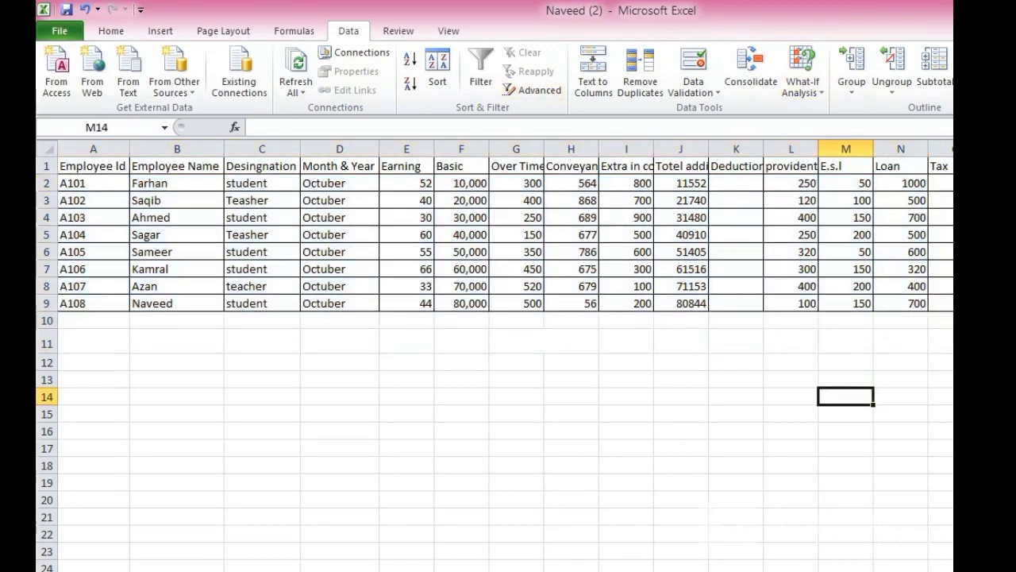
pyautogui.moveTo(80, 182); pyautogui.dragTo(102, 341)
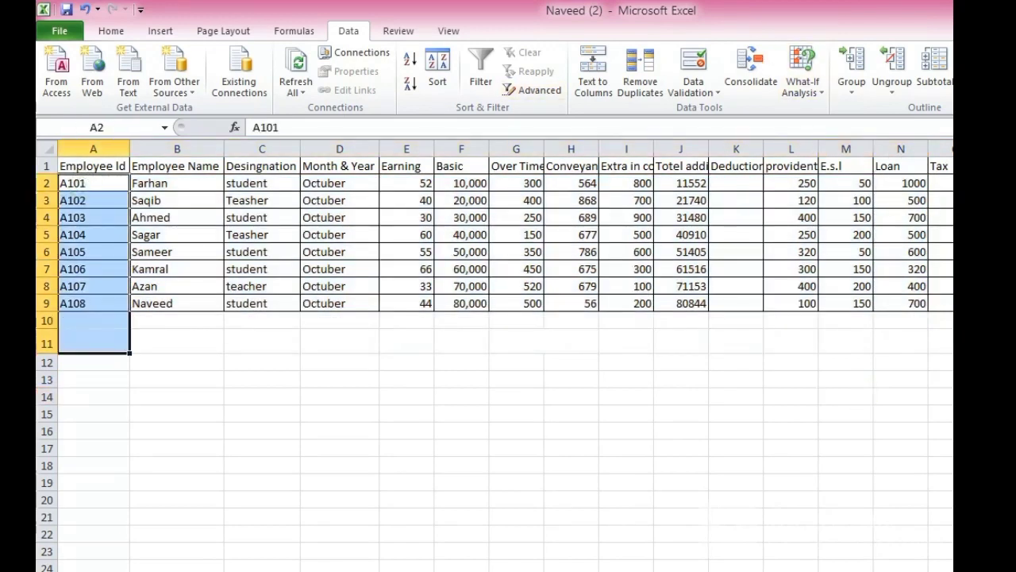
# Give SALARY SHEET cell E9 a List validation sourced from Sheet2 IDs A2:A9.
pyautogui.hotkey('ctrl', 'pagedown')
pyautogui.doubleClick(357, 337)
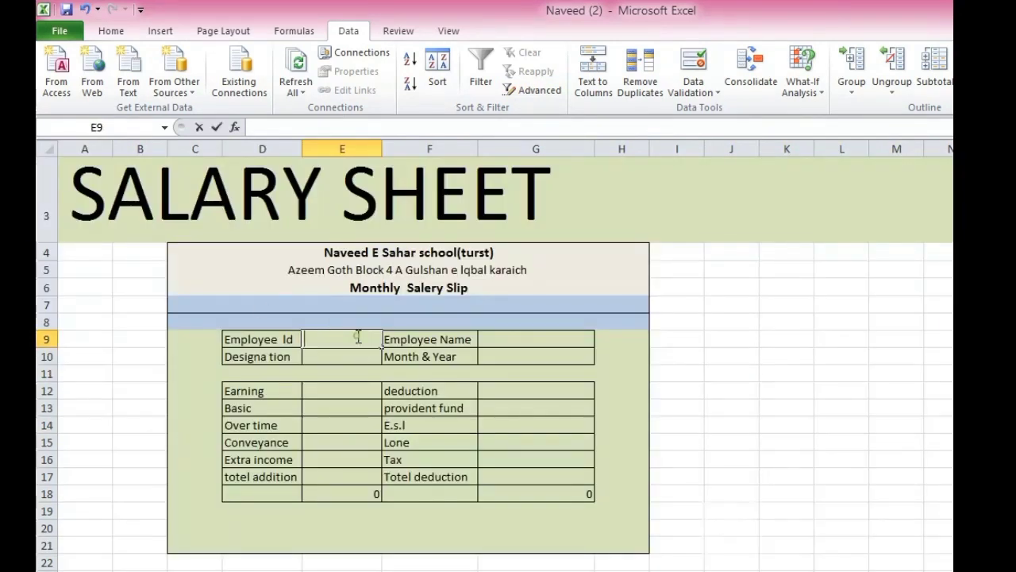
pyautogui.click(107, 373)
pyautogui.click(338, 341)
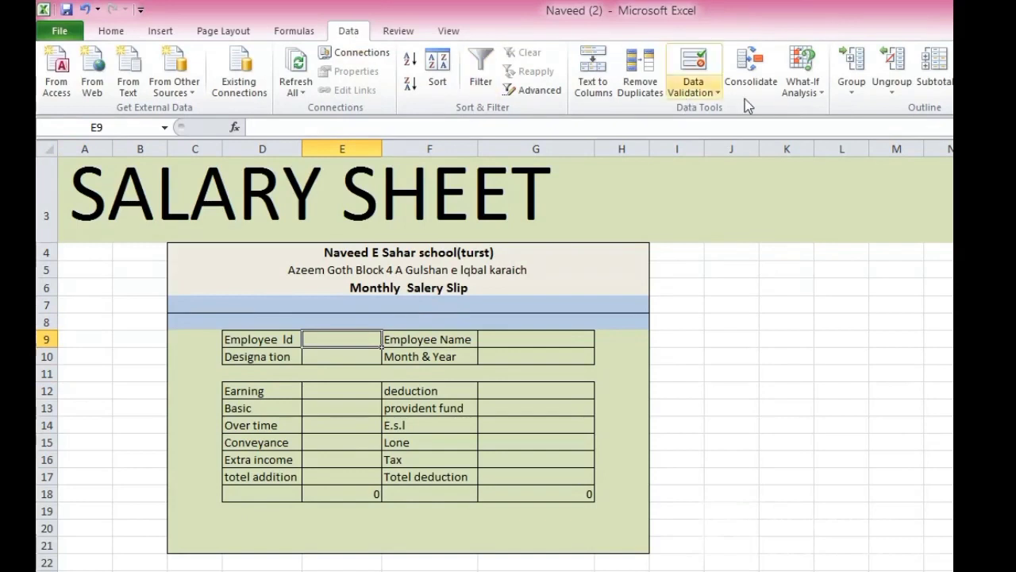
pyautogui.click(709, 89)
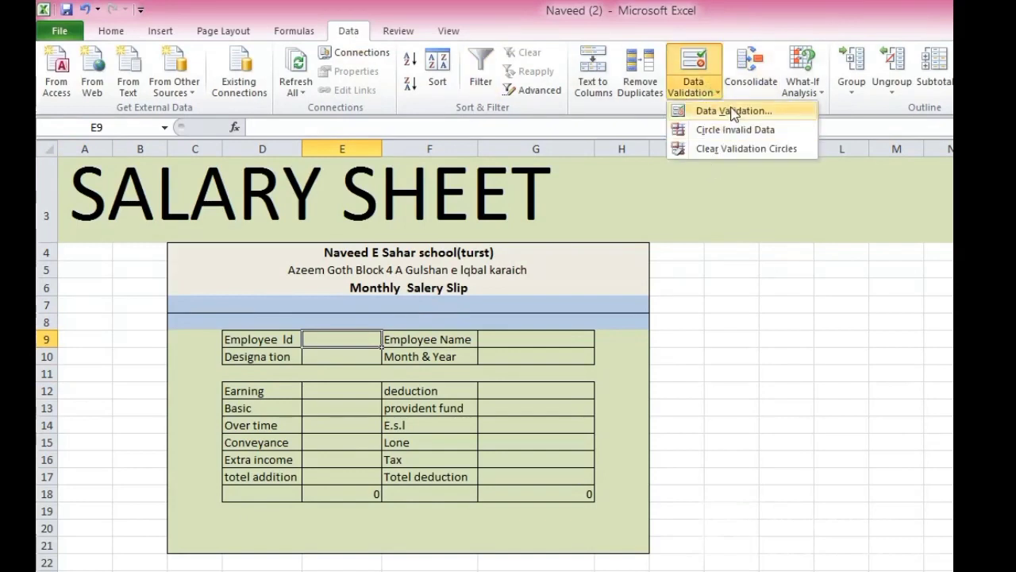
pyautogui.click(725, 110)
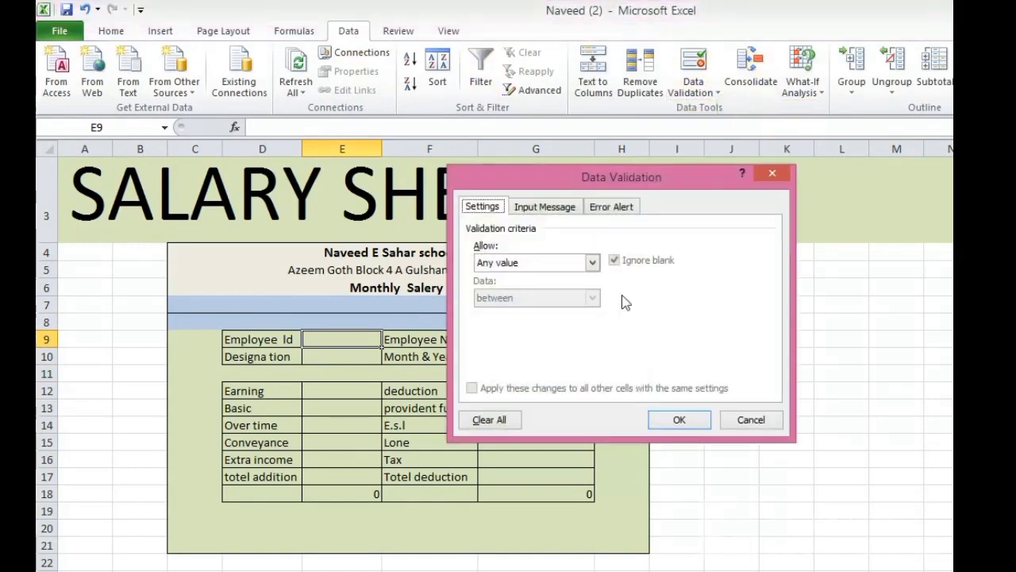
pyautogui.click(592, 264)
pyautogui.click(544, 308)
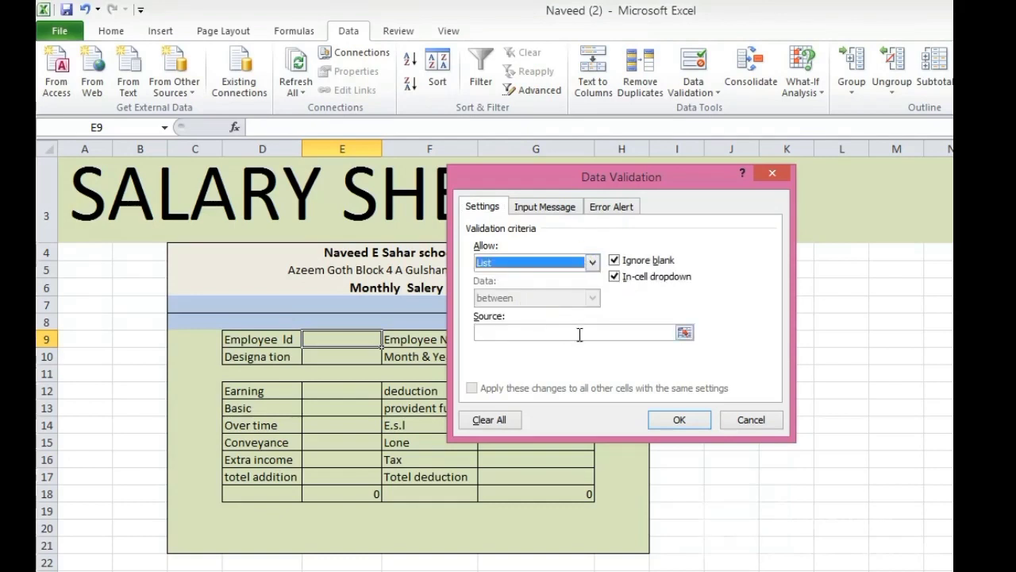
pyautogui.click(580, 334)
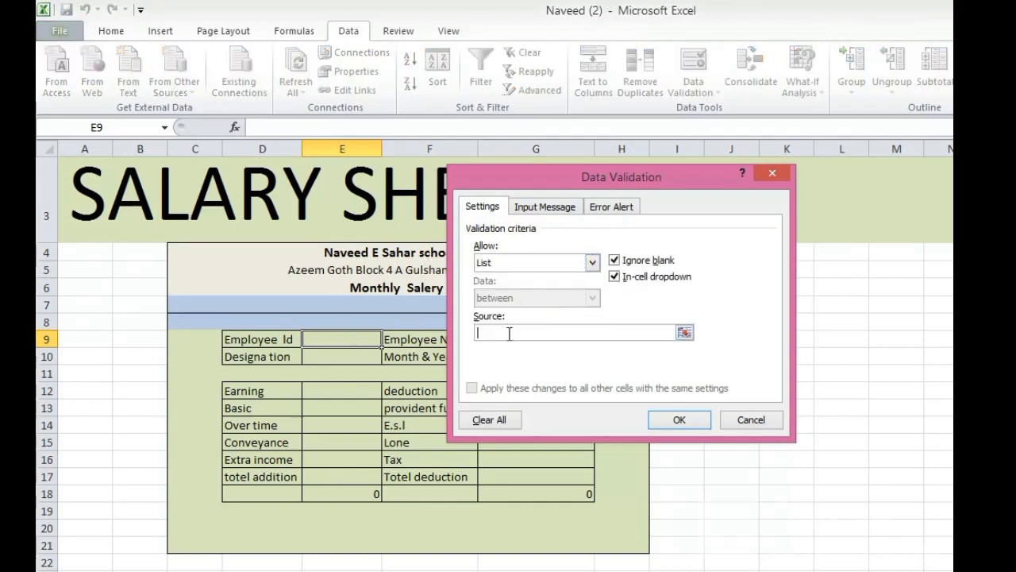
pyautogui.click(119, 566)
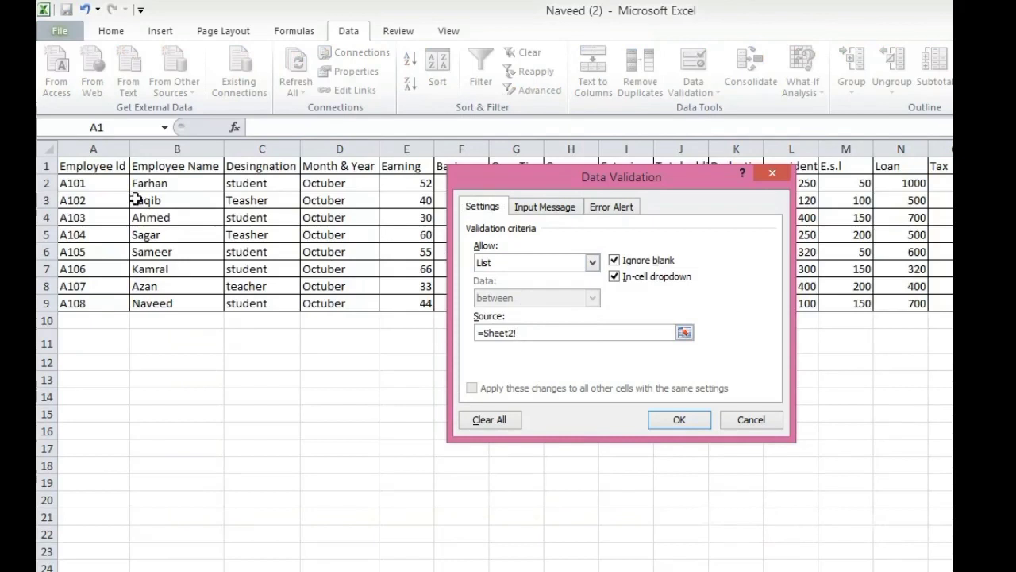
pyautogui.moveTo(94, 181); pyautogui.dragTo(107, 302)
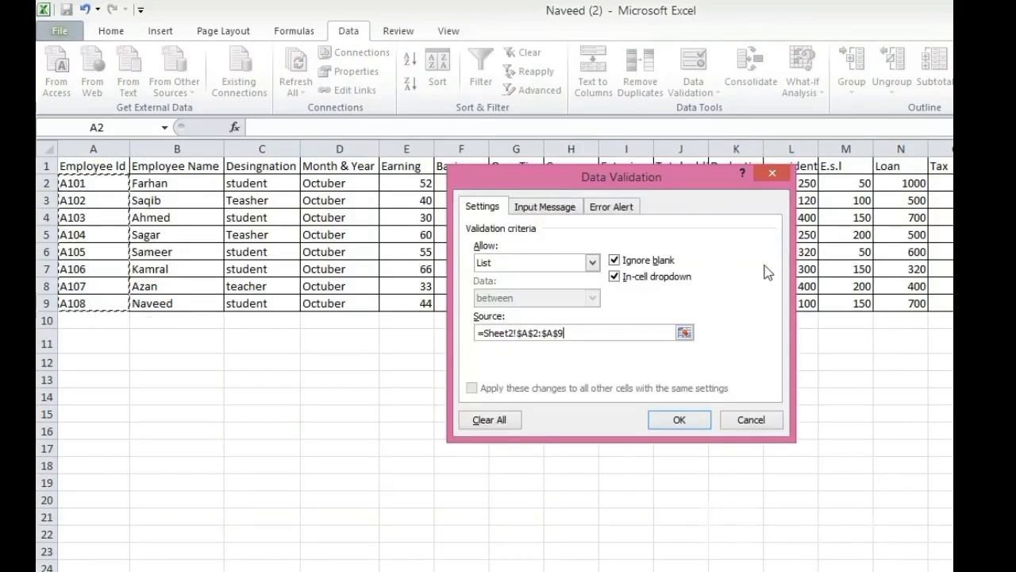
pyautogui.click(679, 418)
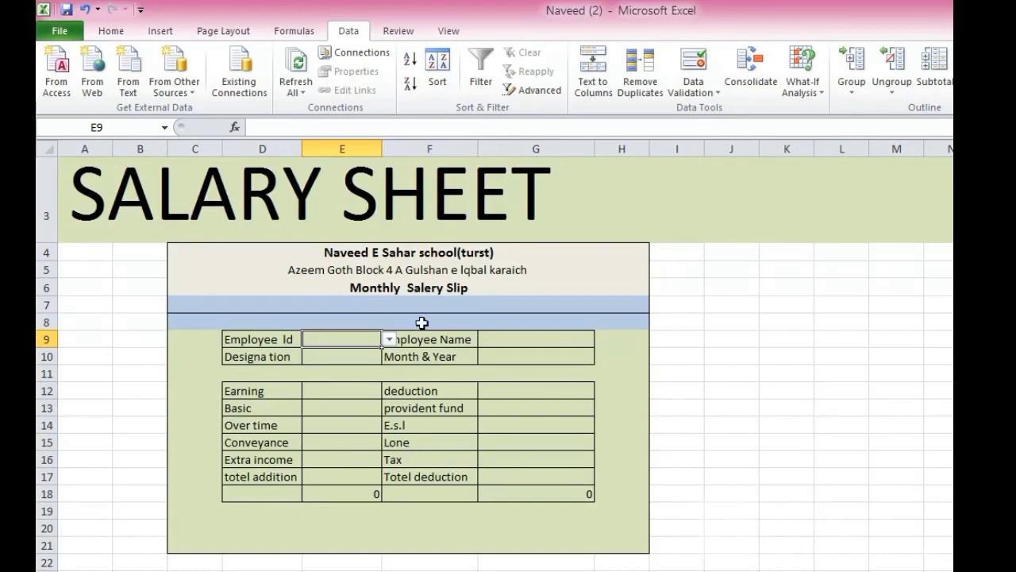
# Pick A106, then A107, from E9's Employee Id dropdown, leaving A107 selected.
pyautogui.click(389, 339)
pyautogui.click(350, 407)
pyautogui.click(397, 347)
pyautogui.click(362, 339)
pyautogui.click(389, 340)
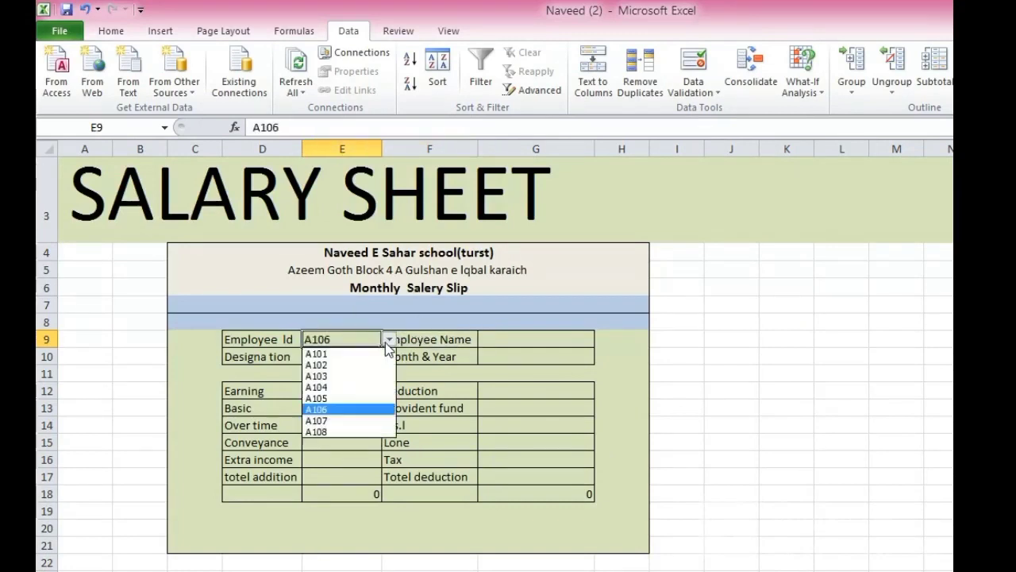
pyautogui.click(355, 420)
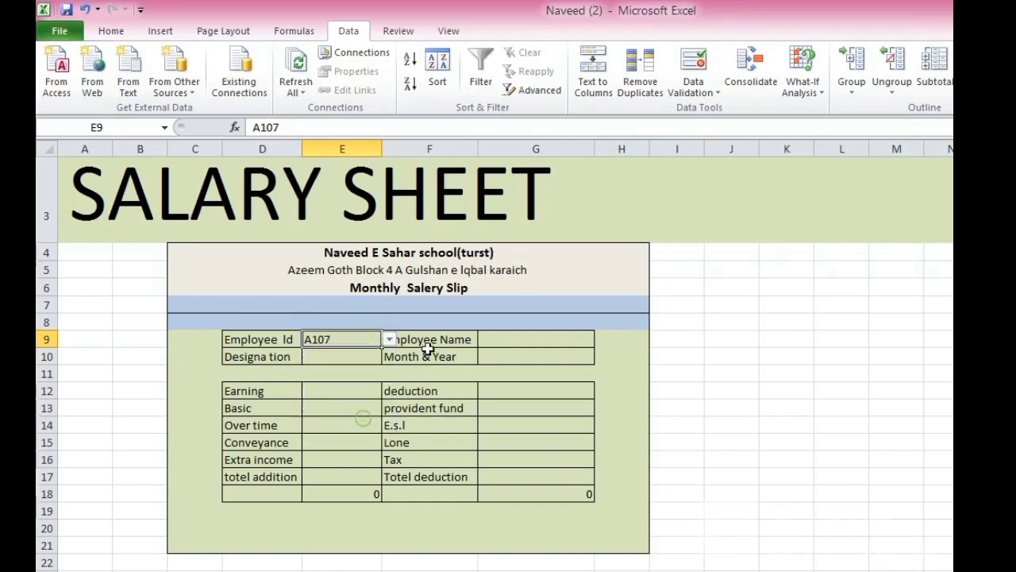
pyautogui.click(501, 343)
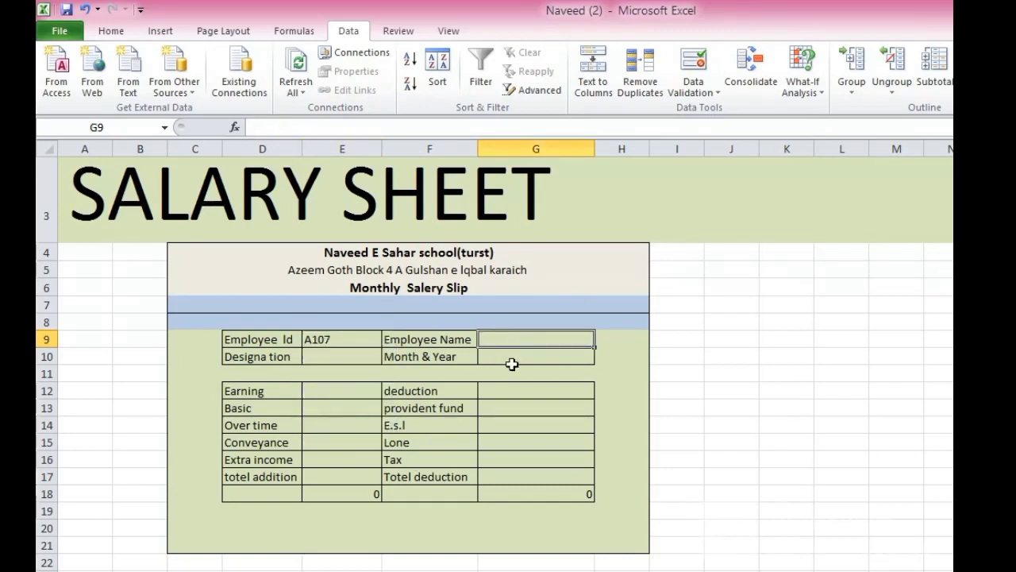
# Enter =VLOOKUP(E9,B26:R33,2,0) in G9 to fetch the employee name for the chosen ID.
pyautogui.doubleClick(517, 339)
pyautogui.write('=vlooku')
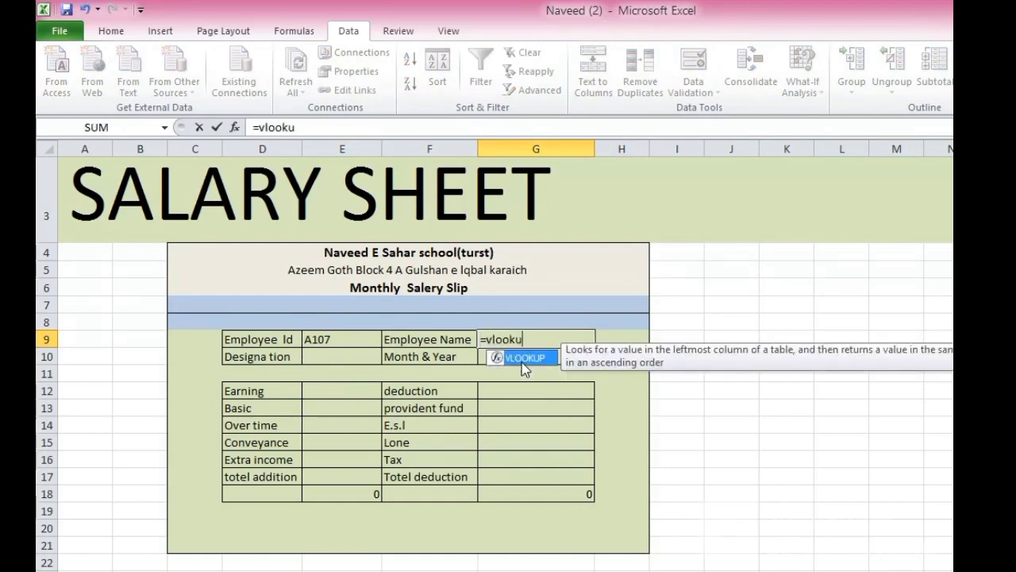
pyautogui.write('(')
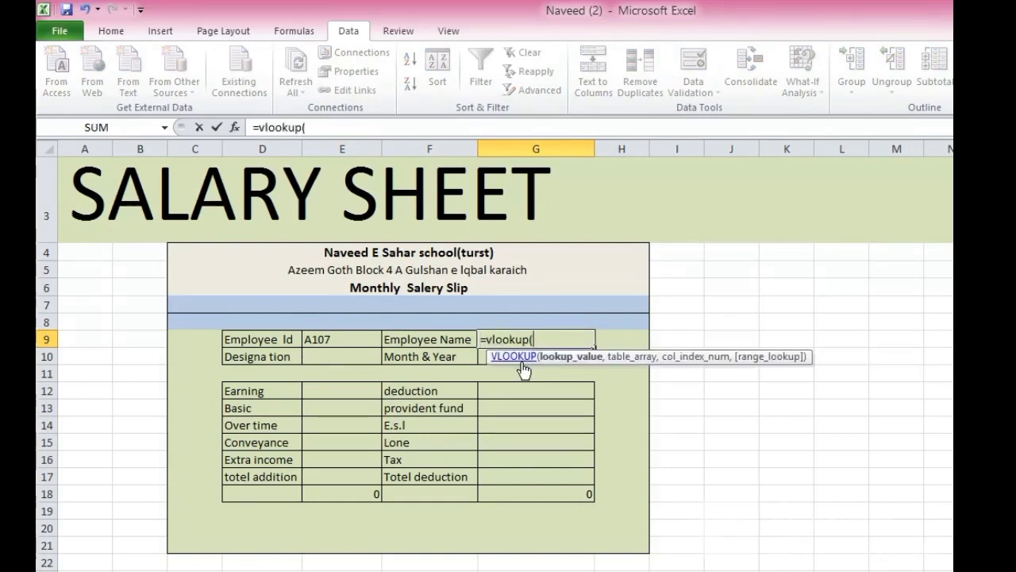
pyautogui.click(362, 339)
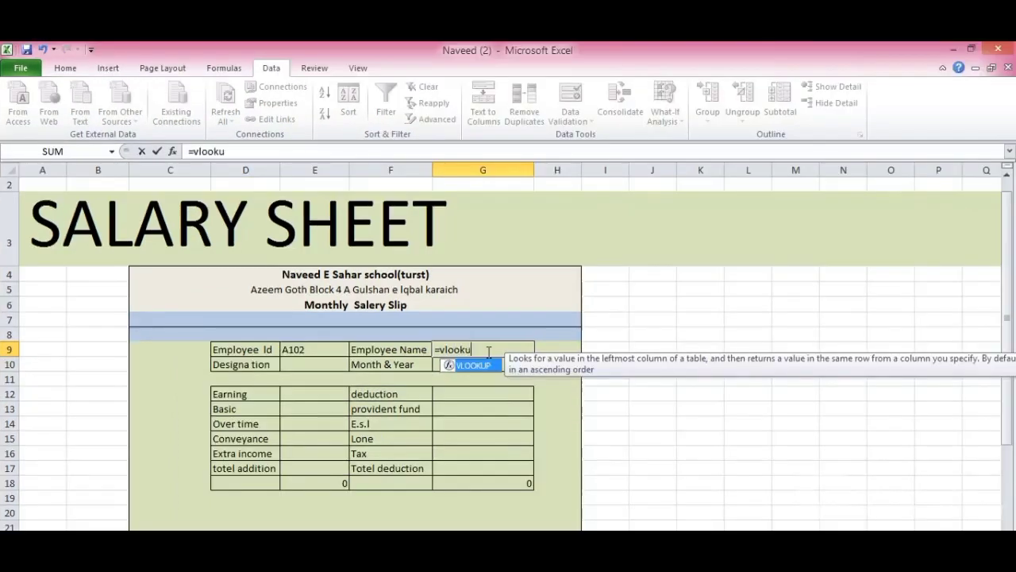
pyautogui.write('(')
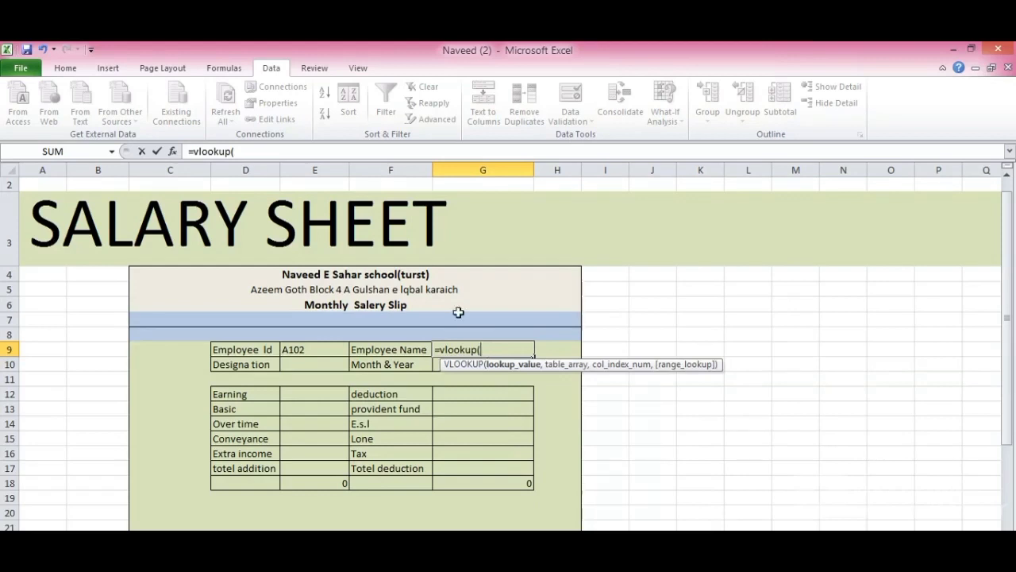
pyautogui.click(323, 350)
pyautogui.moveTo(1007, 314); pyautogui.dragTo(1008, 327)
pyautogui.write(',')
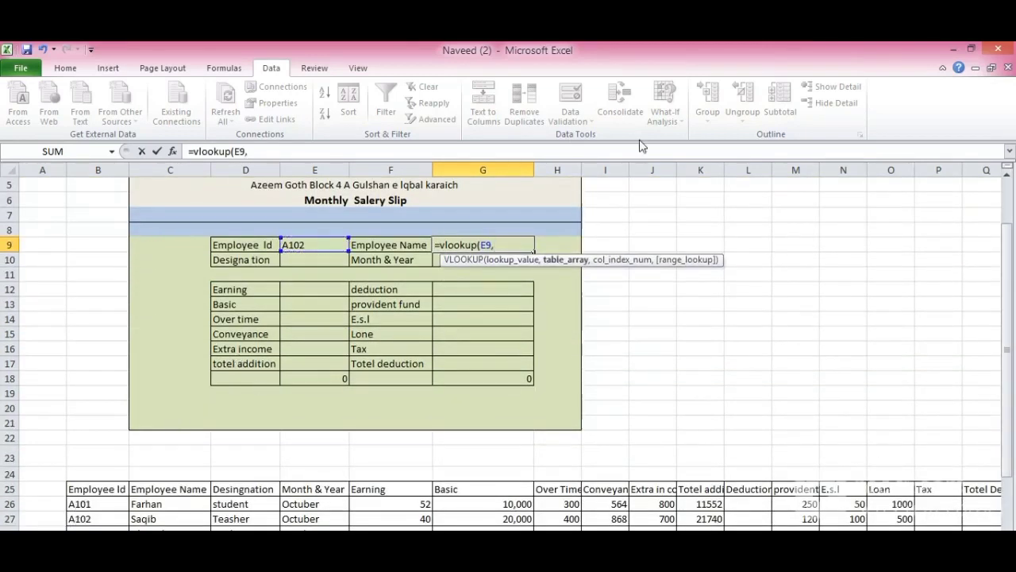
pyautogui.moveTo(86, 505)
pyautogui.mouseDown()
pyautogui.moveTo(823, 494)
pyautogui.moveTo(1009, 528)
pyautogui.moveTo(925, 507)
pyautogui.mouseUp()
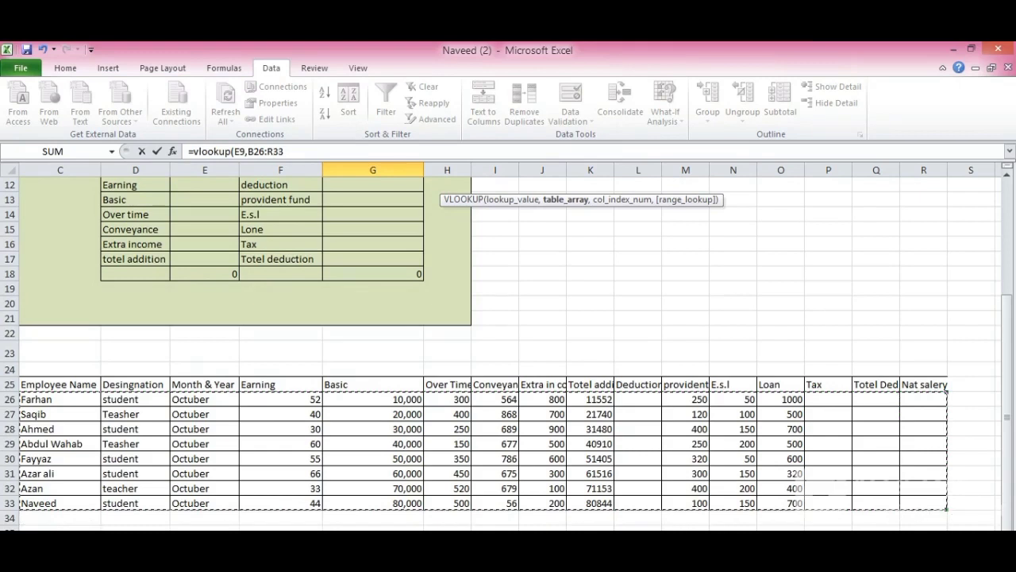
pyautogui.hscroll(-1, 512, 346)
pyautogui.hscroll(-1, 512, 346)
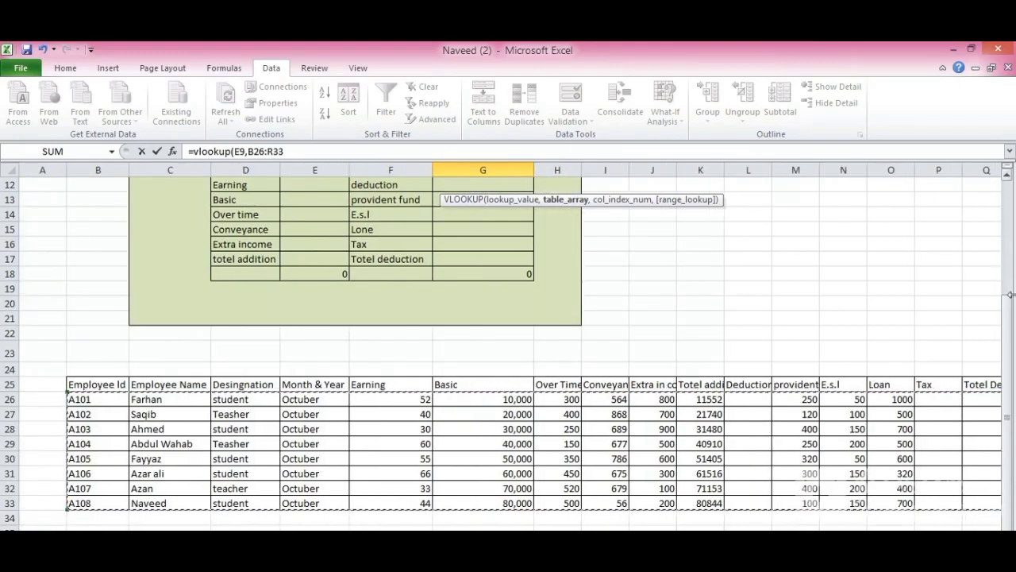
pyautogui.moveTo(1006, 321); pyautogui.dragTo(1004, 242)
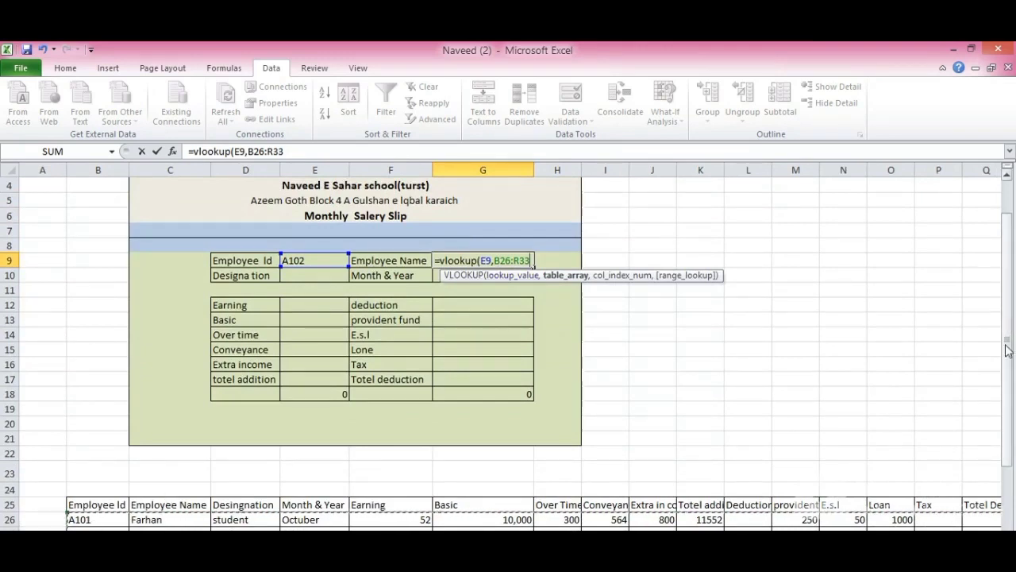
pyautogui.moveTo(1007, 330); pyautogui.dragTo(1007, 345)
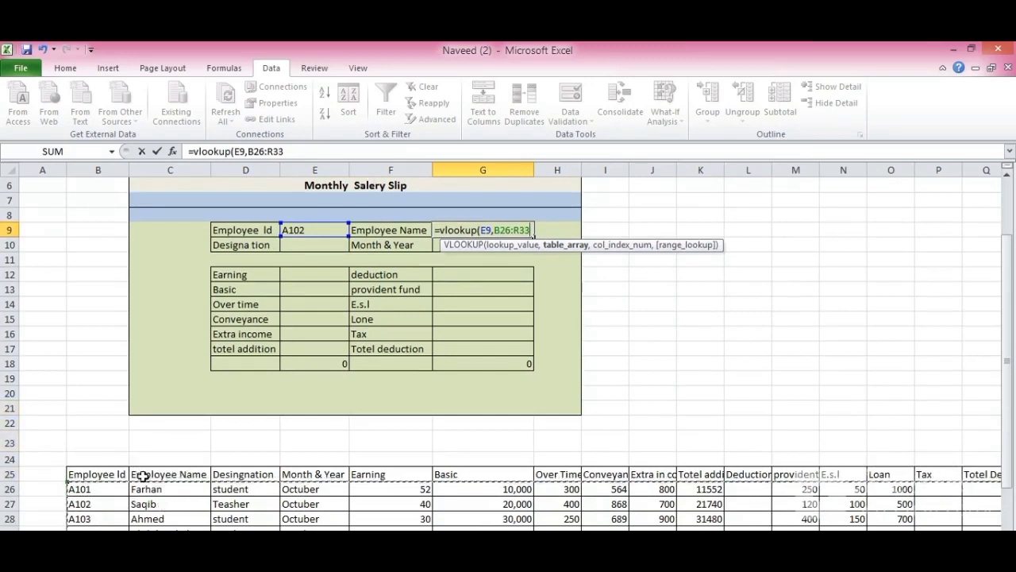
pyautogui.write(',2,0')
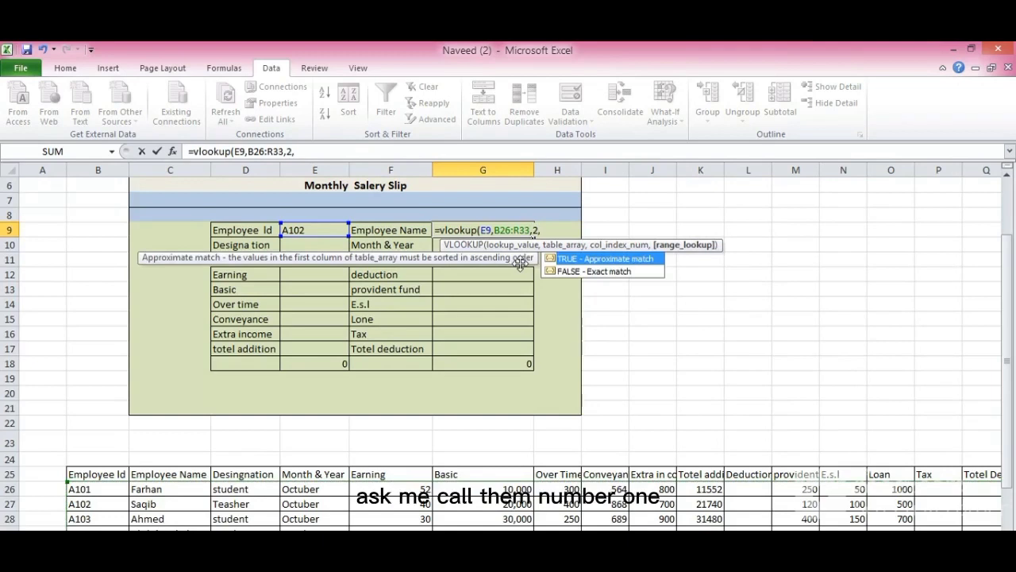
pyautogui.write(')')
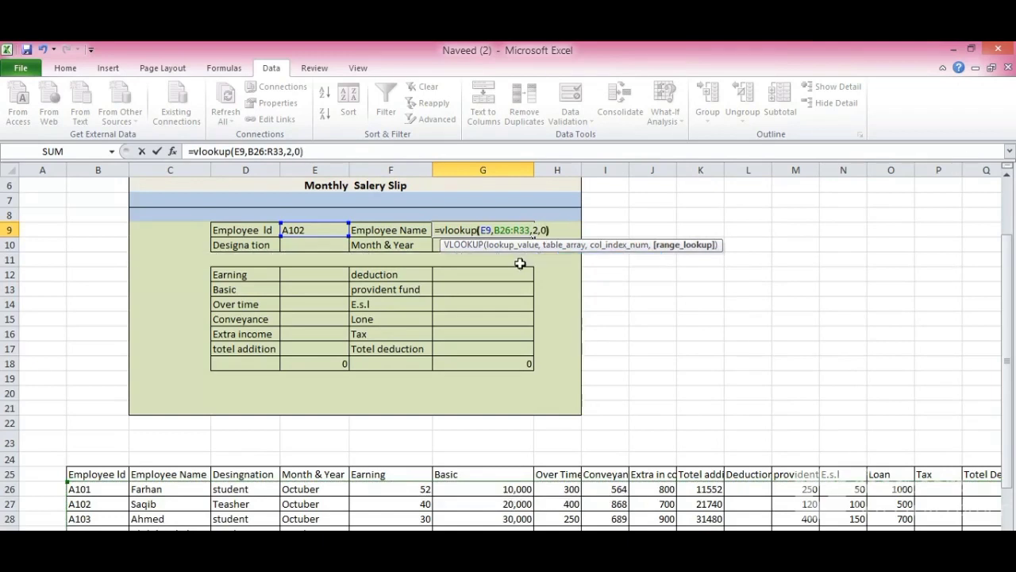
pyautogui.press('Return')
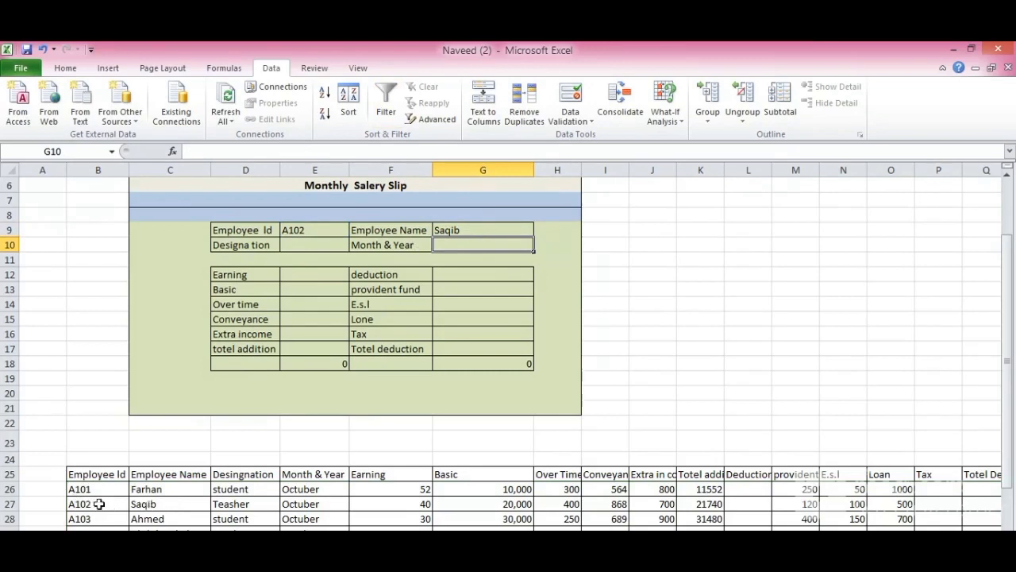
# Check employee A102's table row, then cycle the Employee Id through A106, A107, A101 and A106.
pyautogui.moveTo(98, 503); pyautogui.dragTo(169, 502)
pyautogui.click(170, 498)
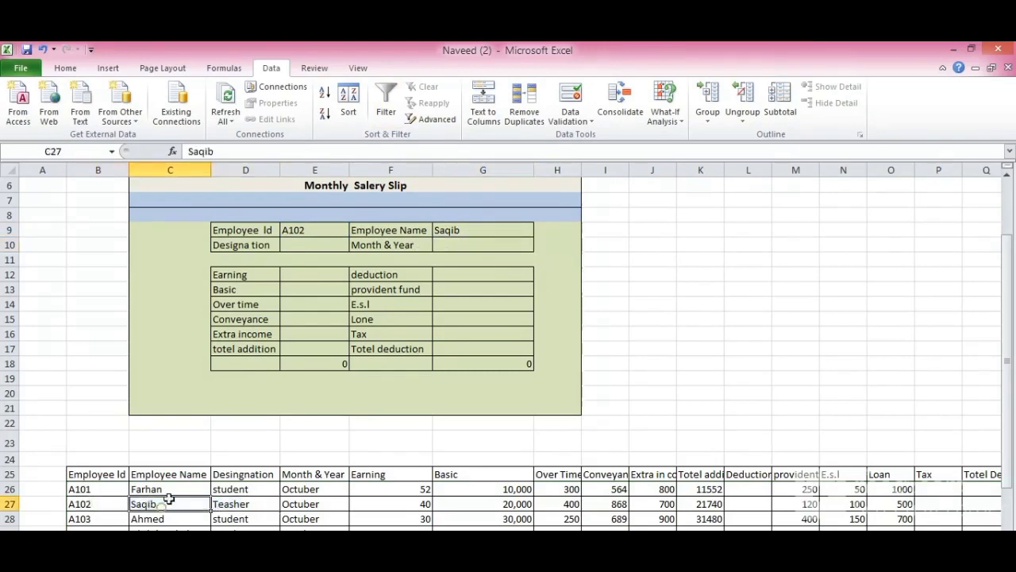
pyautogui.click(305, 228)
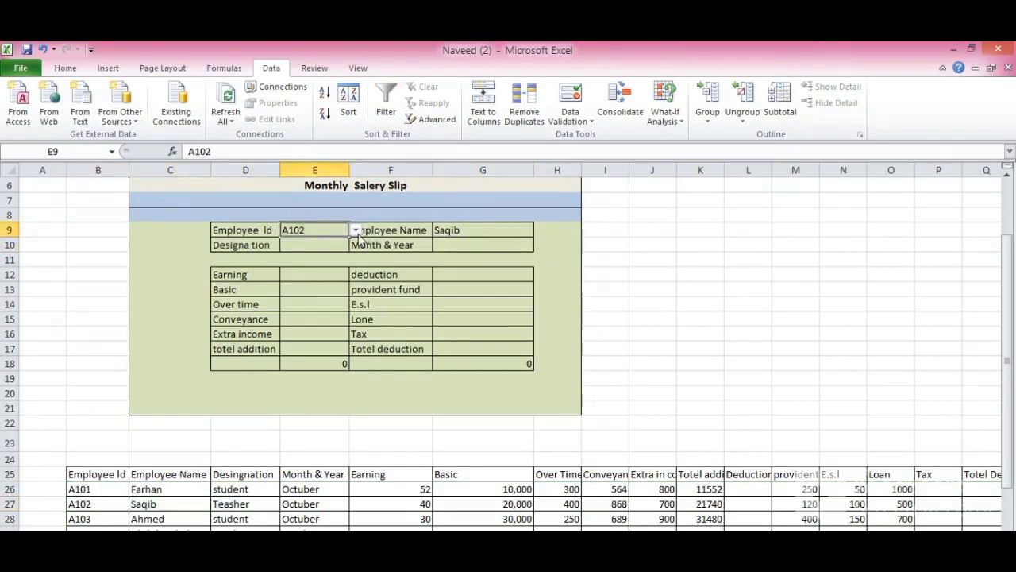
pyautogui.click(357, 231)
pyautogui.click(315, 292)
pyautogui.click(356, 230)
pyautogui.click(327, 300)
pyautogui.click(355, 230)
pyautogui.click(338, 242)
pyautogui.click(356, 230)
pyautogui.click(326, 292)
# Enter =VLOOKUP(E9,B26:R33,3,0) in the Designation cell E10.
pyautogui.doubleClick(314, 248)
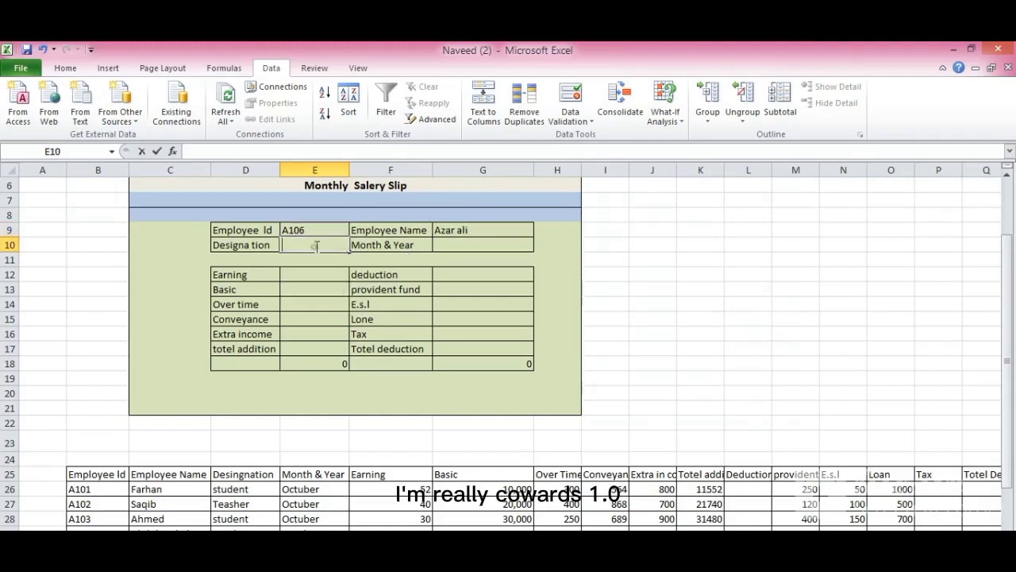
pyautogui.write('=vlo')
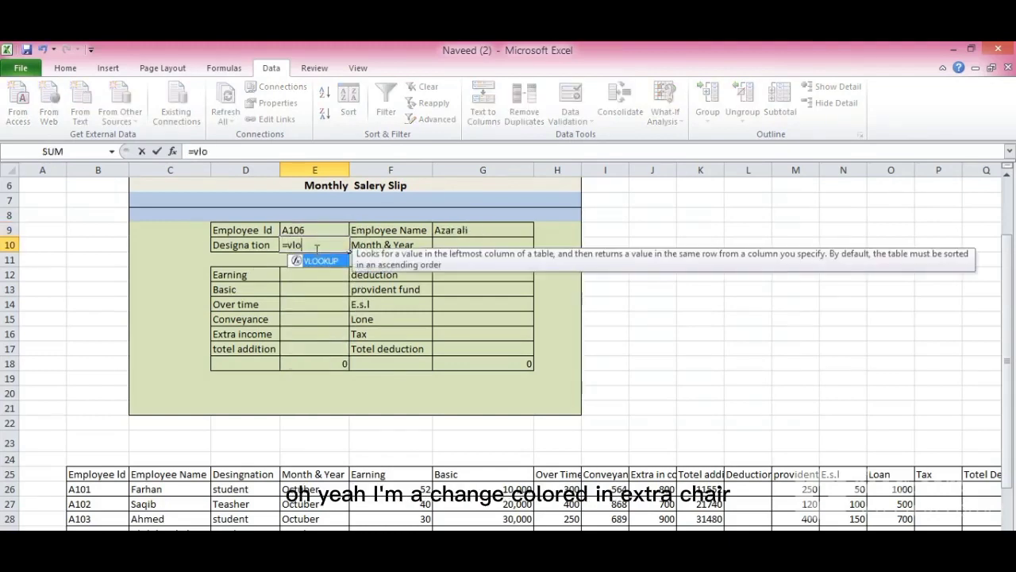
pyautogui.write('okup(')
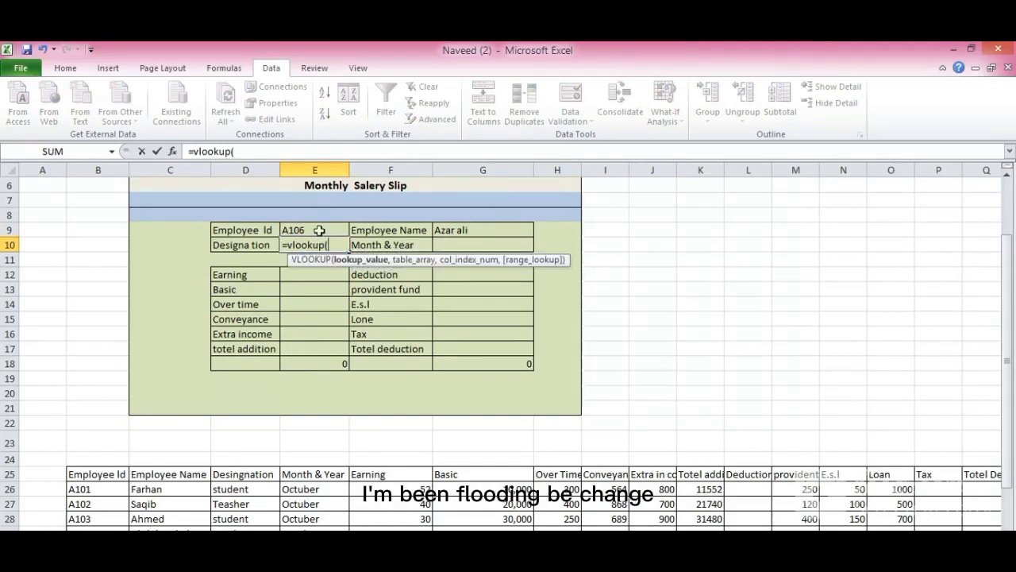
pyautogui.click(314, 228)
pyautogui.write(',')
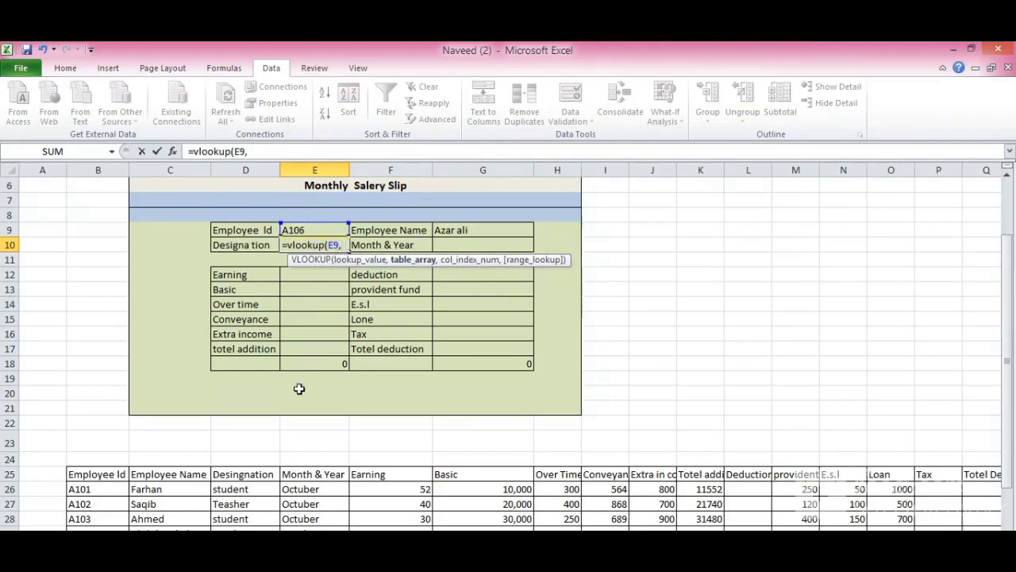
pyautogui.moveTo(79, 488); pyautogui.dragTo(1007, 523)
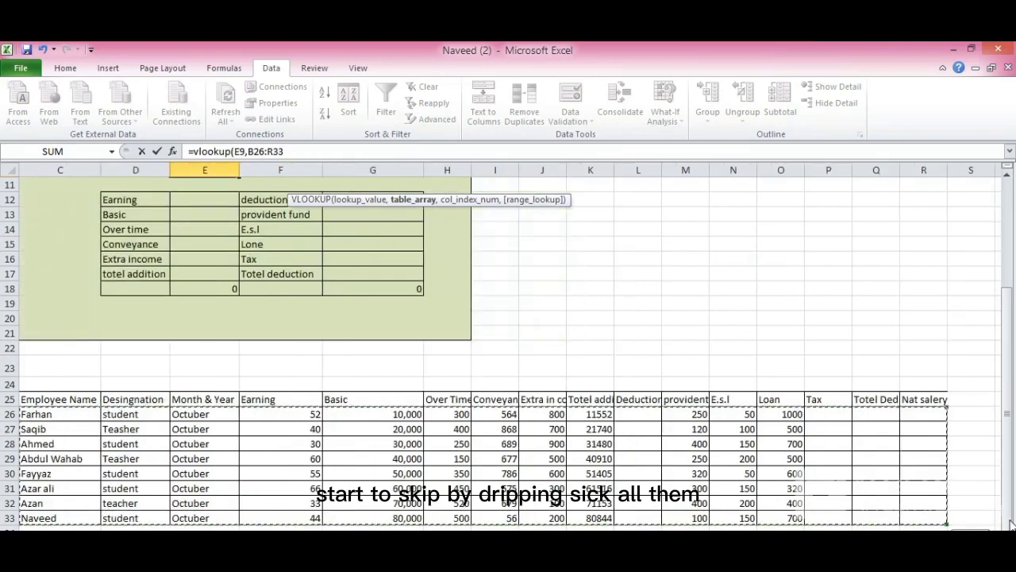
pyautogui.moveTo(1007, 522); pyautogui.dragTo(919, 514)
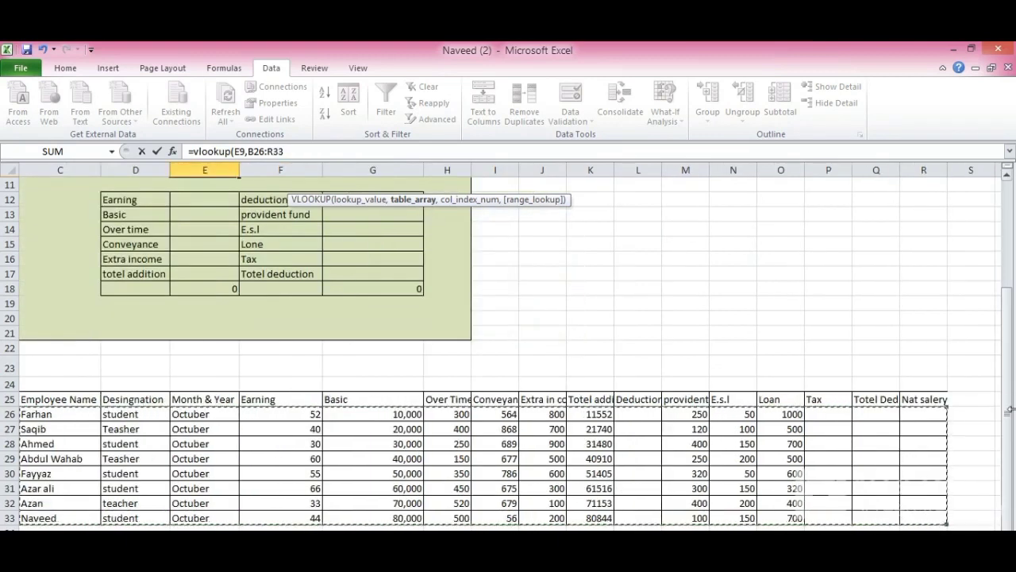
pyautogui.scroll(1, 25, 244)
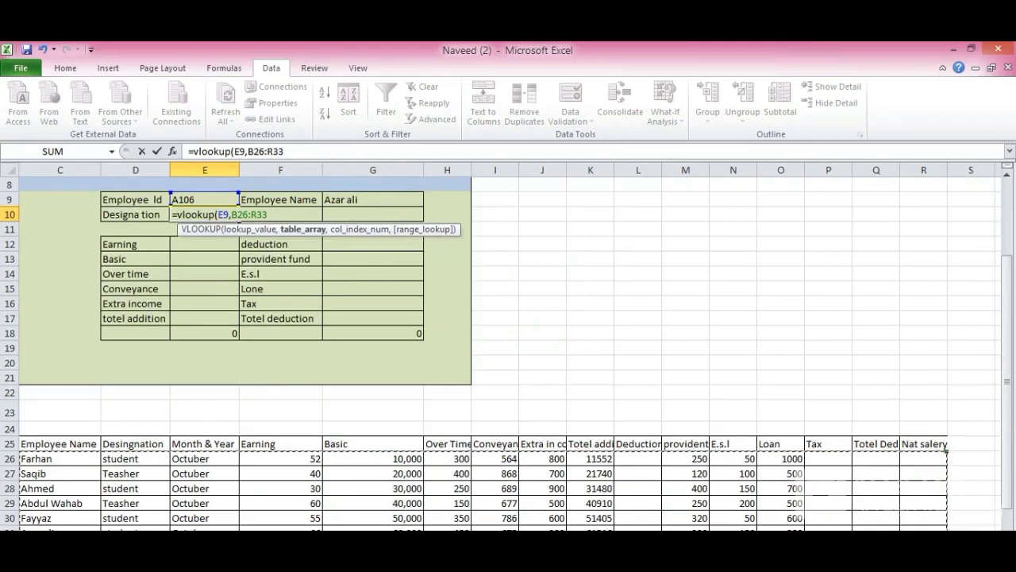
pyautogui.hscroll(-1, 511, 346)
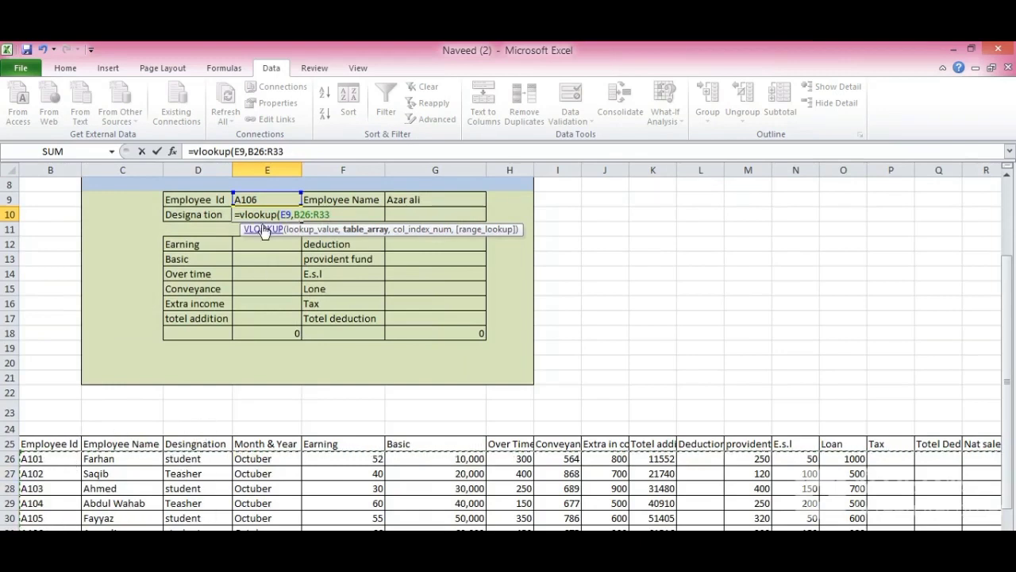
pyautogui.write(',3')
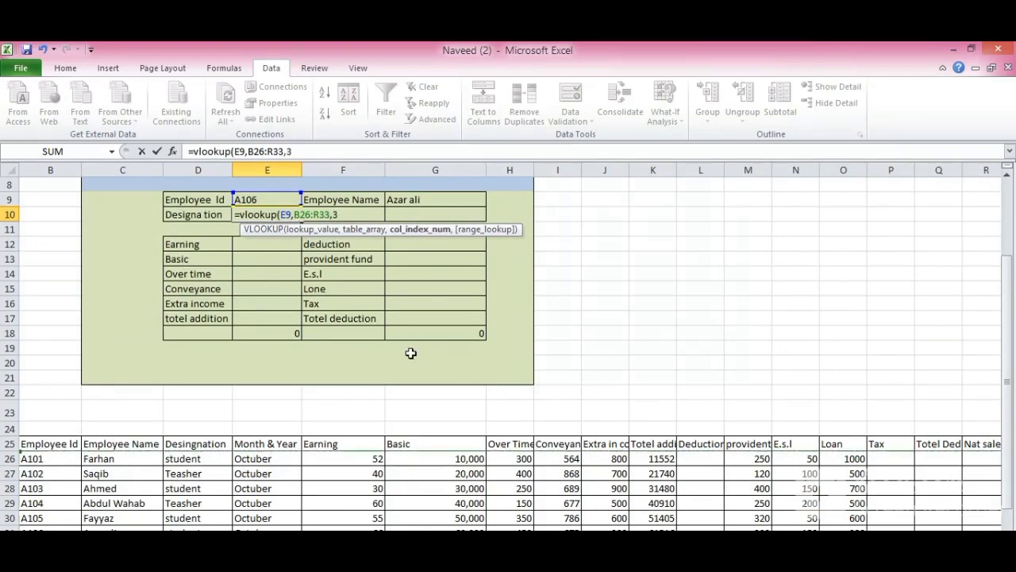
pyautogui.write(',0')
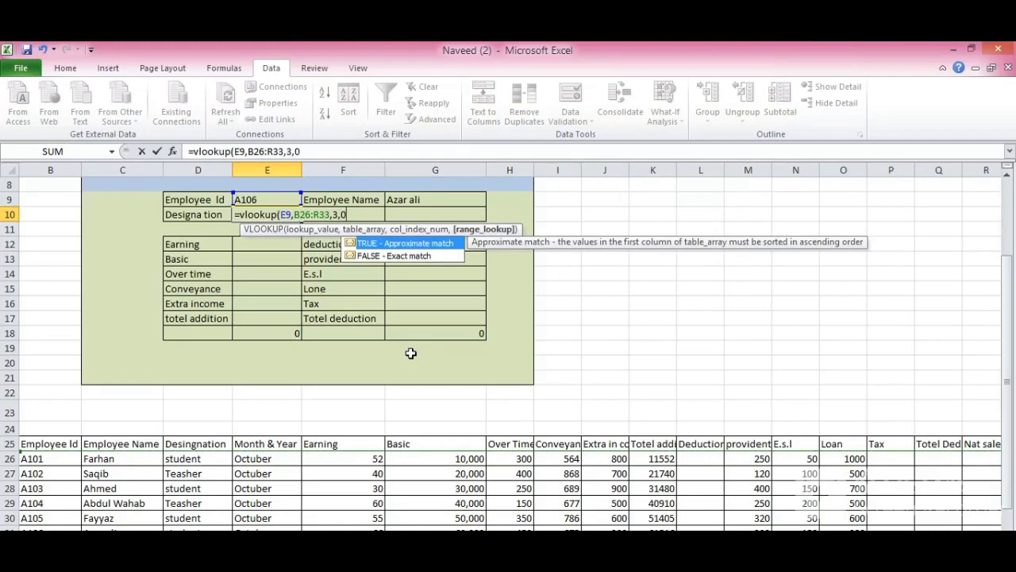
pyautogui.write(')')
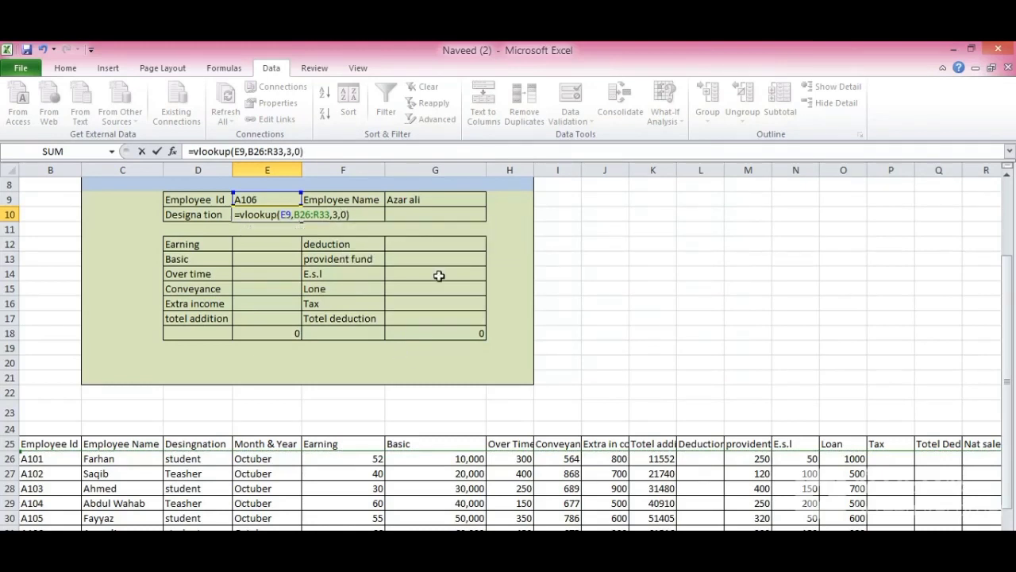
pyautogui.press('Return')
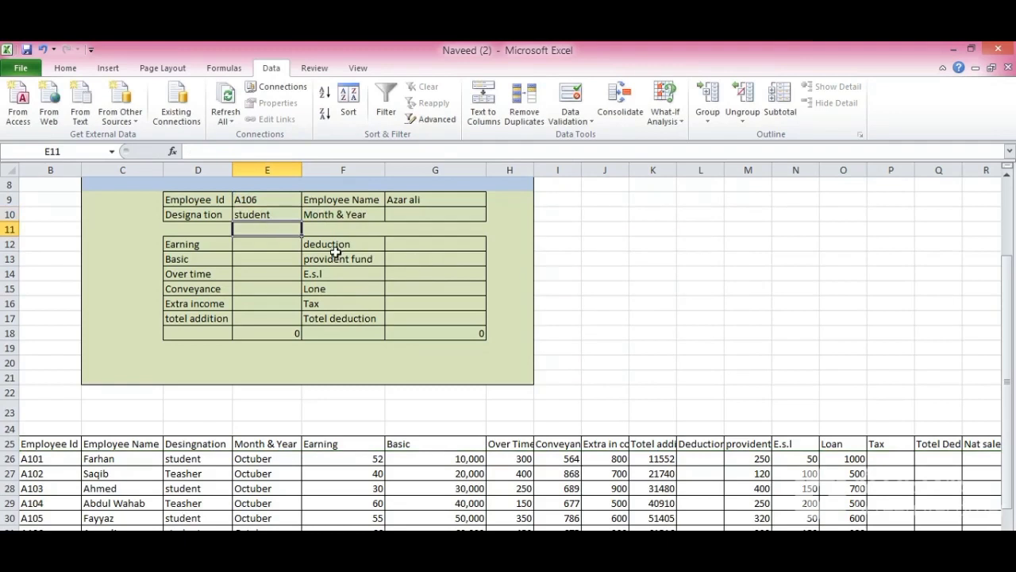
# Switch the slip's Employee Id to A104, then to A108.
pyautogui.click(273, 203)
pyautogui.click(308, 200)
pyautogui.click(298, 247)
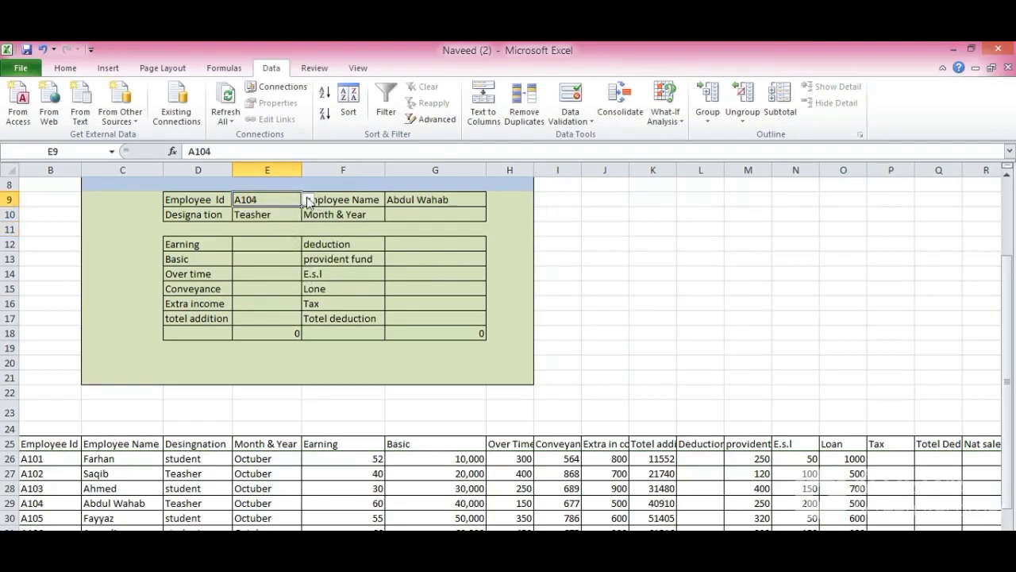
pyautogui.click(307, 200)
pyautogui.click(281, 278)
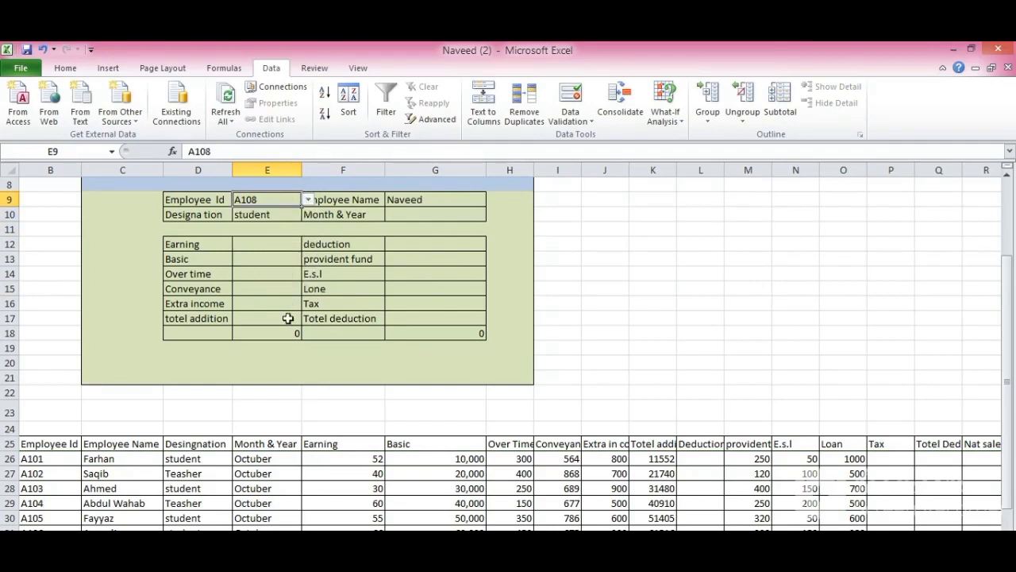
# Correct employee A102's designation in cell D27 from Teasher to Teacher.
pyautogui.scroll(3, 270, 311)
pyautogui.scroll(-3, 270, 311)
pyautogui.scroll(-2, 271, 307)
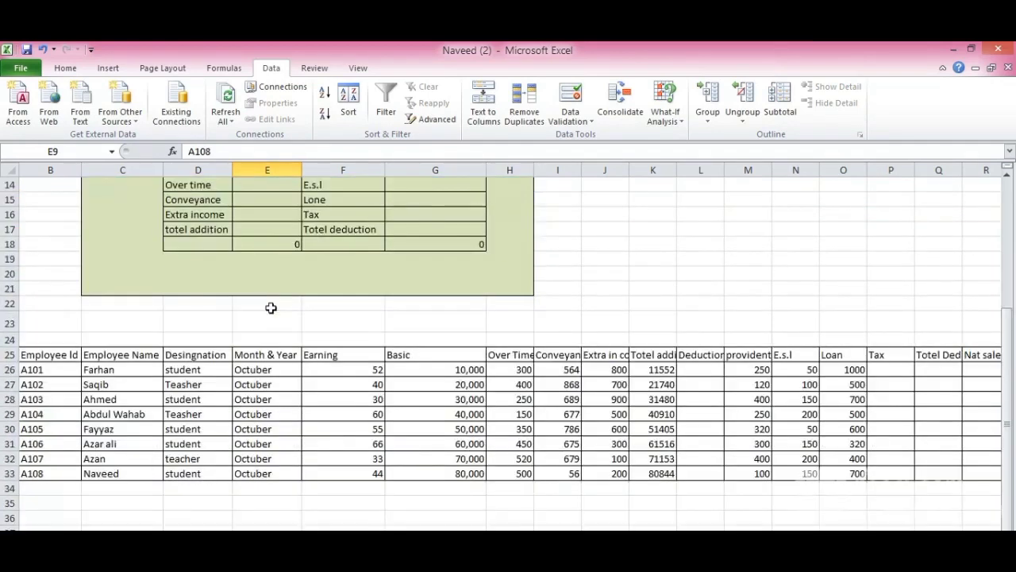
pyautogui.click(218, 385)
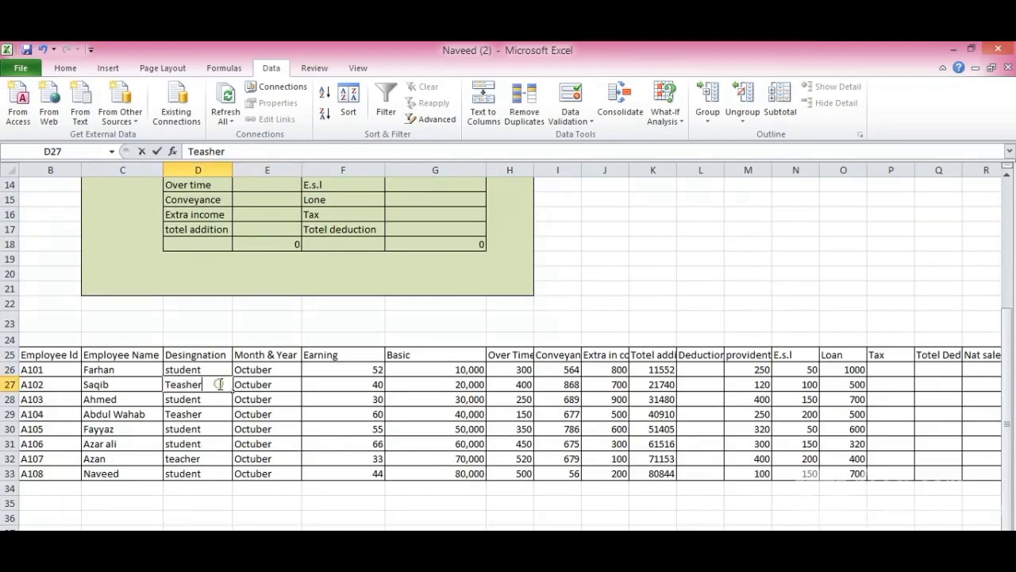
pyautogui.doubleClick(219, 384)
pyautogui.doubleClick(218, 384)
pyautogui.press('BackSpace')
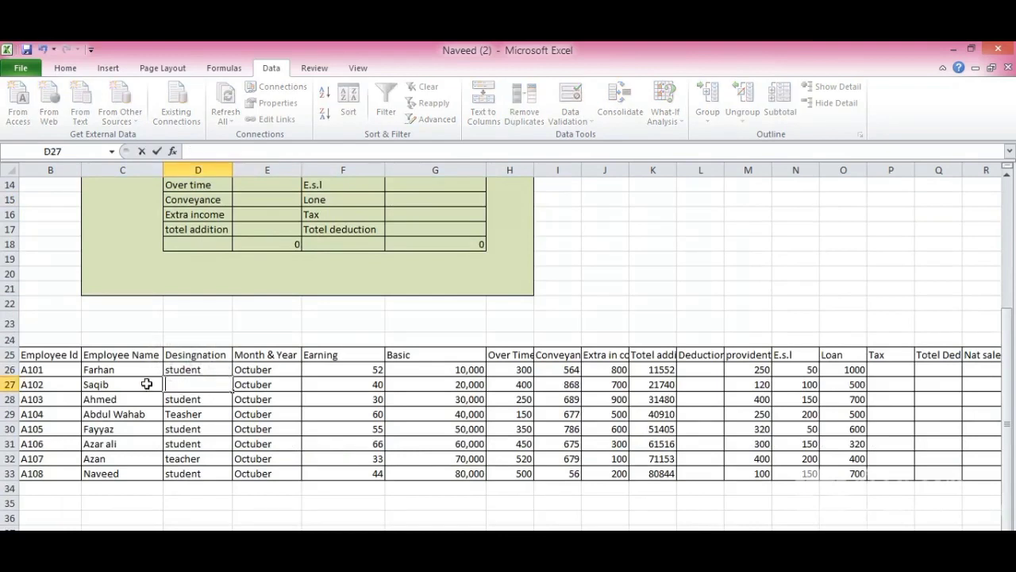
pyautogui.write('Teacher')
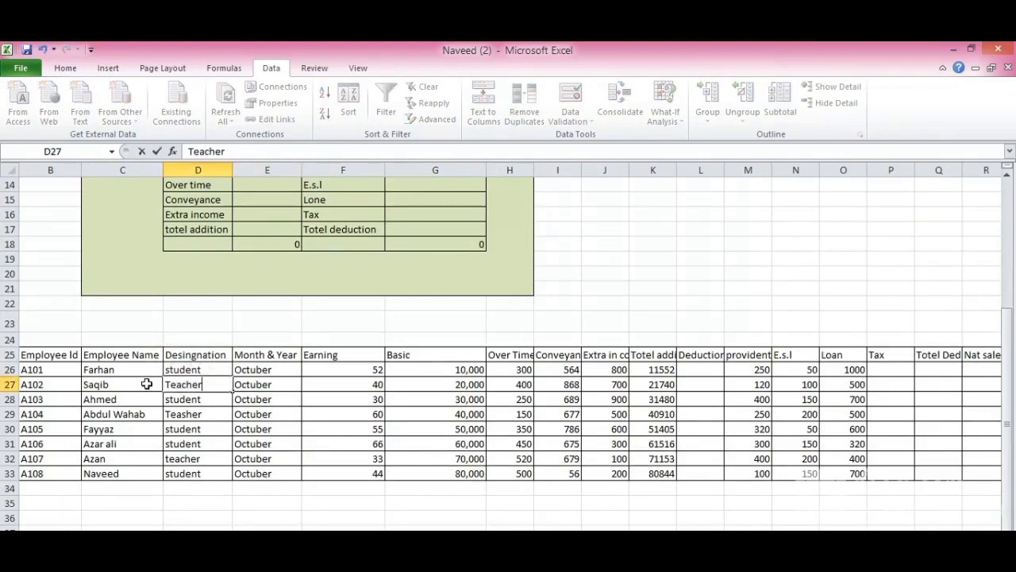
pyautogui.click(428, 367)
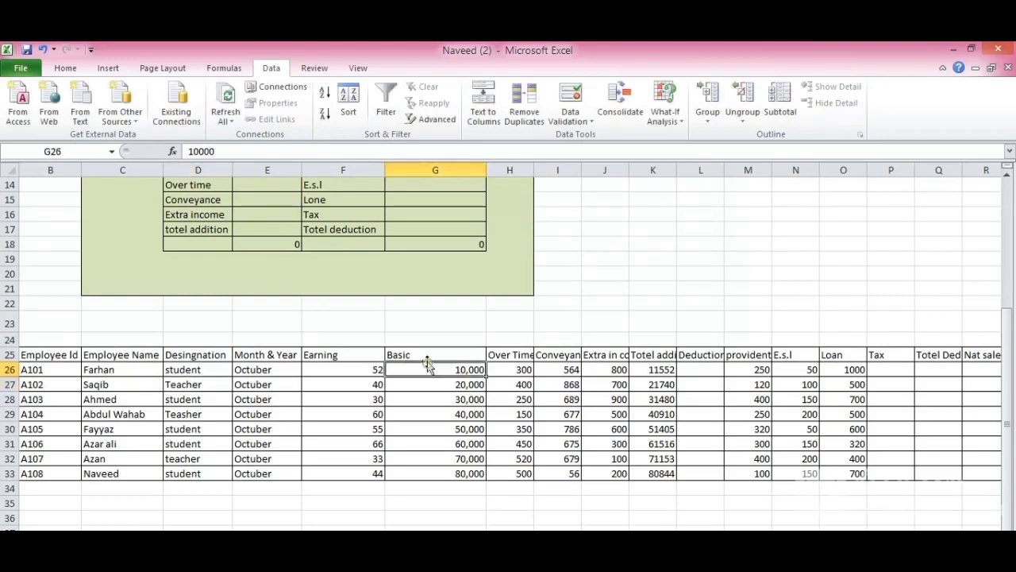
pyautogui.scroll(3, 341, 254)
pyautogui.scroll(2, 339, 405)
# Switch the slip's Employee Id to A105.
pyautogui.click(413, 379)
pyautogui.doubleClick(406, 379)
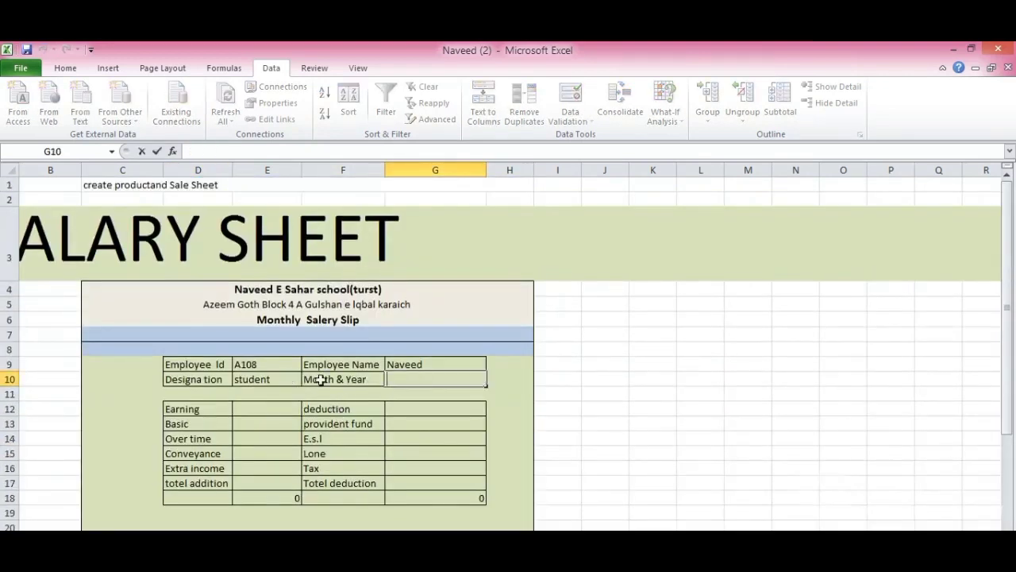
pyautogui.click(273, 365)
pyautogui.click(309, 364)
pyautogui.click(290, 416)
# Enter =VLOOKUP(E9,B26:R33,4,0) in the Month & Year cell G10.
pyautogui.doubleClick(403, 380)
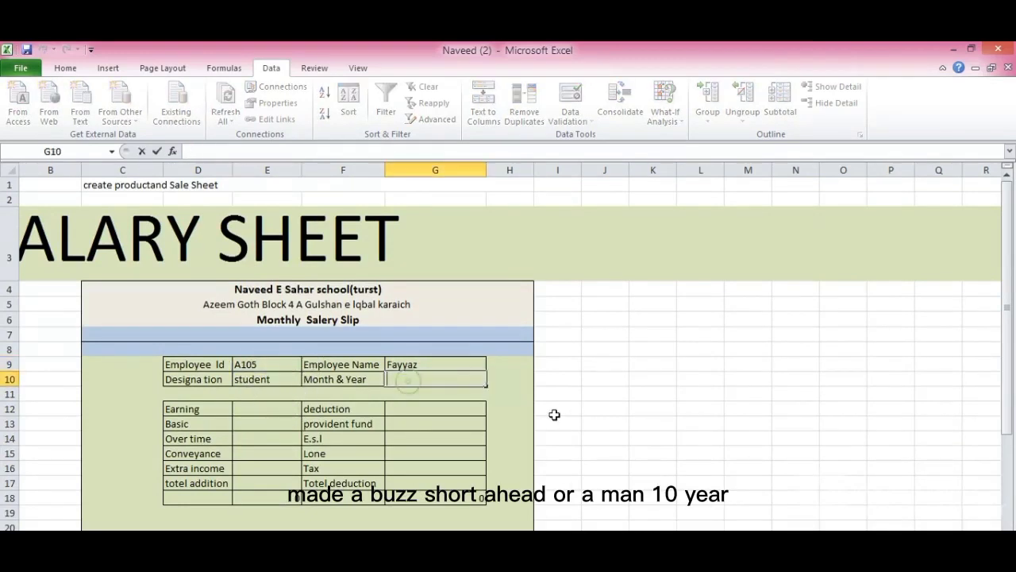
pyautogui.write('=vloo')
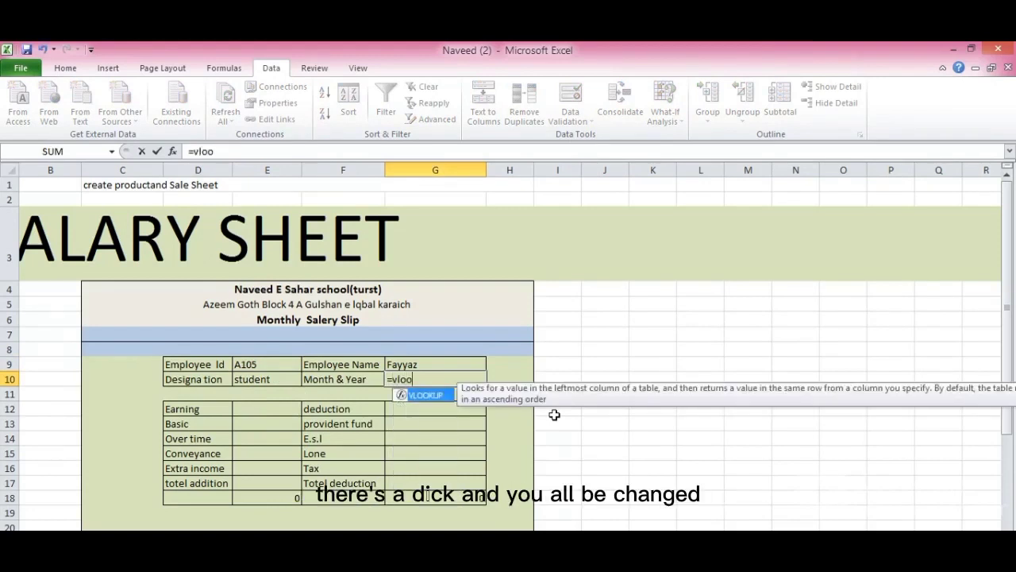
pyautogui.write('u')
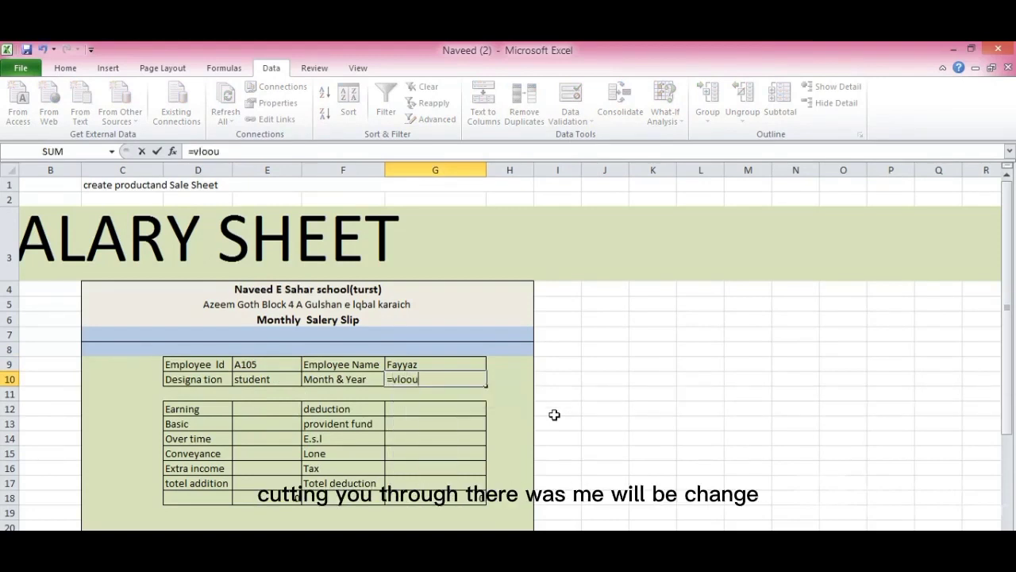
pyautogui.press('BackSpace')
pyautogui.write('kup')
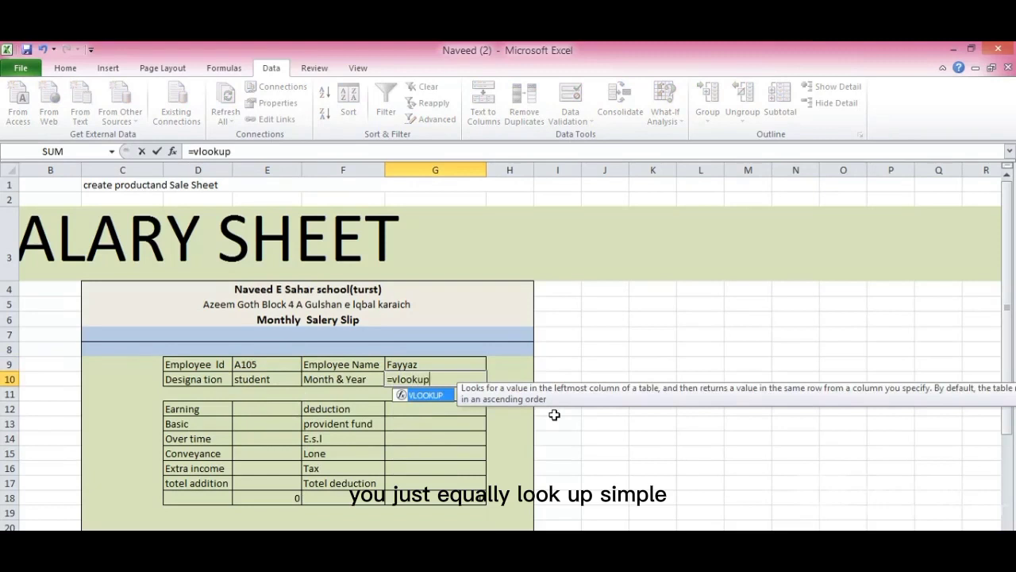
pyautogui.write('(')
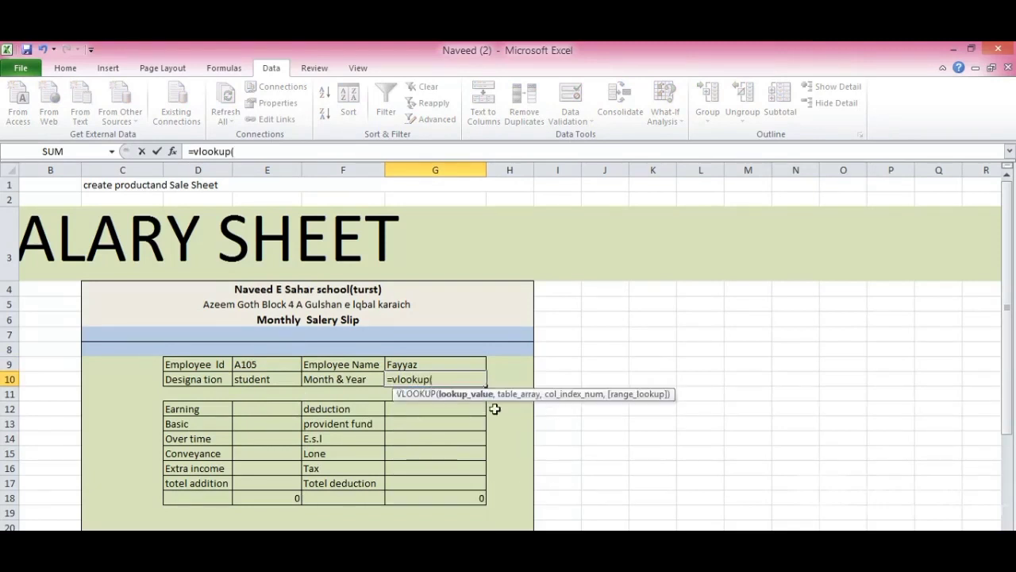
pyautogui.click(250, 367)
pyautogui.scroll(-2, 459, 301)
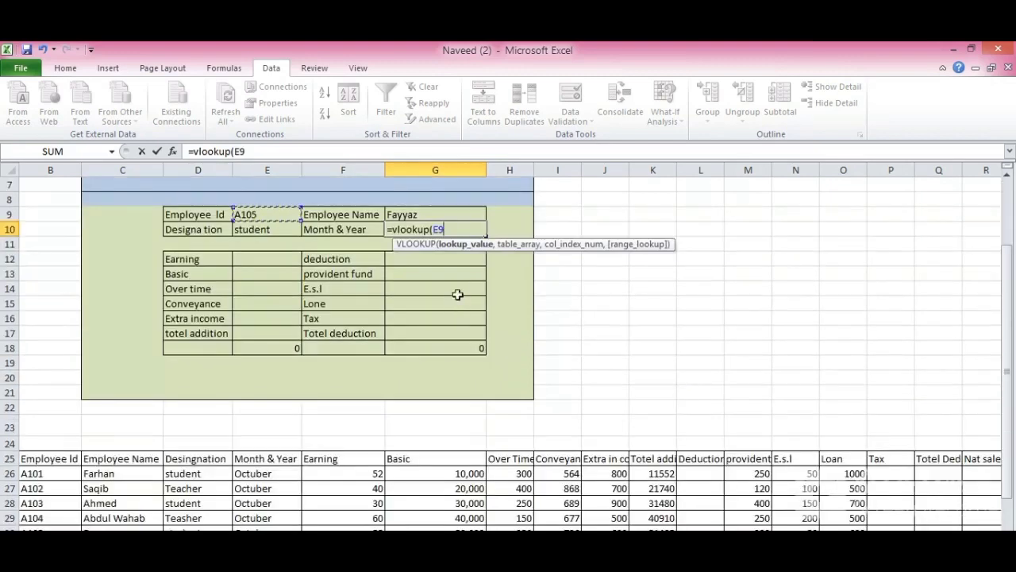
pyautogui.write(',')
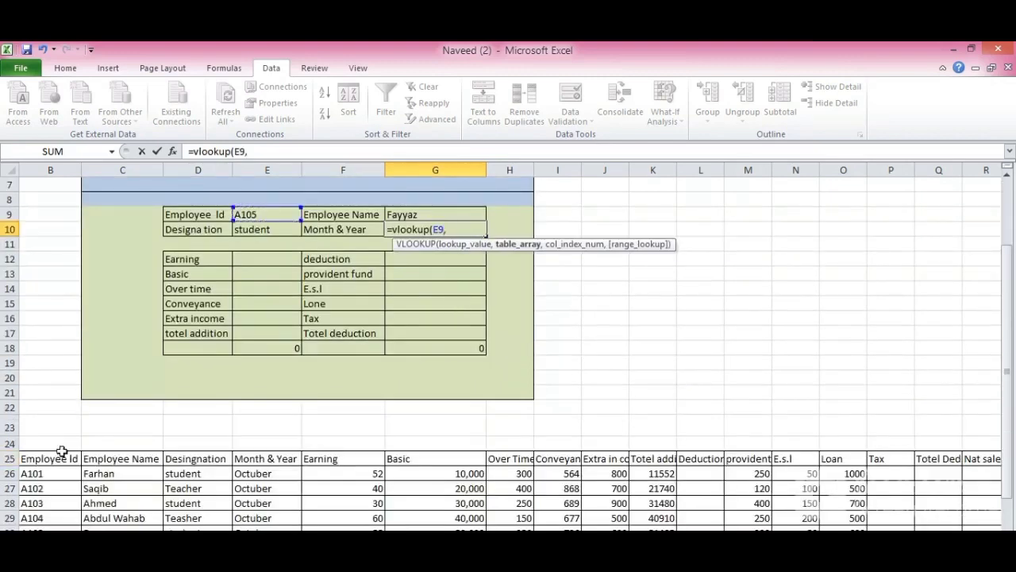
pyautogui.moveTo(37, 475)
pyautogui.mouseDown()
pyautogui.moveTo(818, 520)
pyautogui.moveTo(988, 518)
pyautogui.mouseUp()
pyautogui.scroll(2, 630, 353)
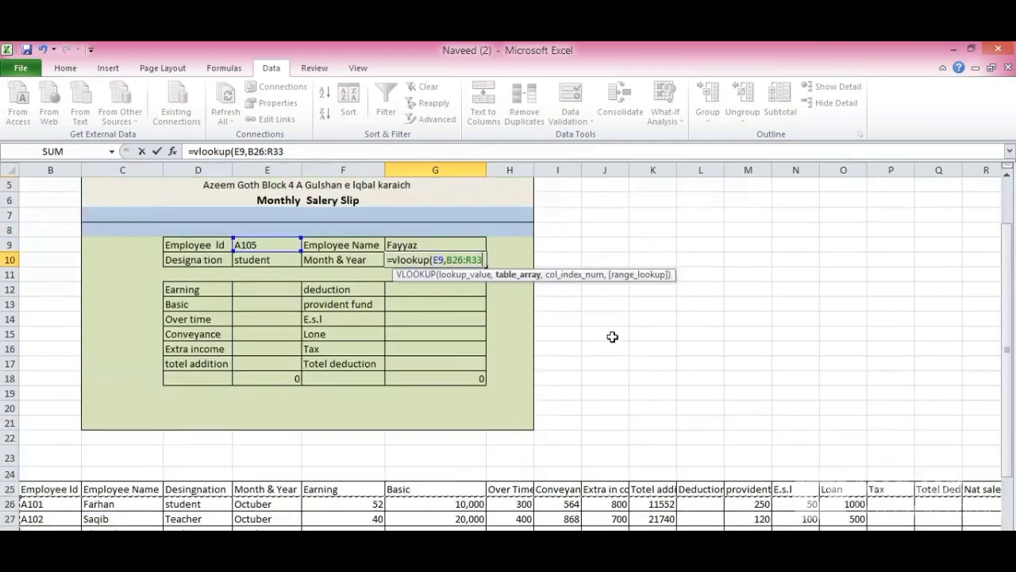
pyautogui.write(',4')
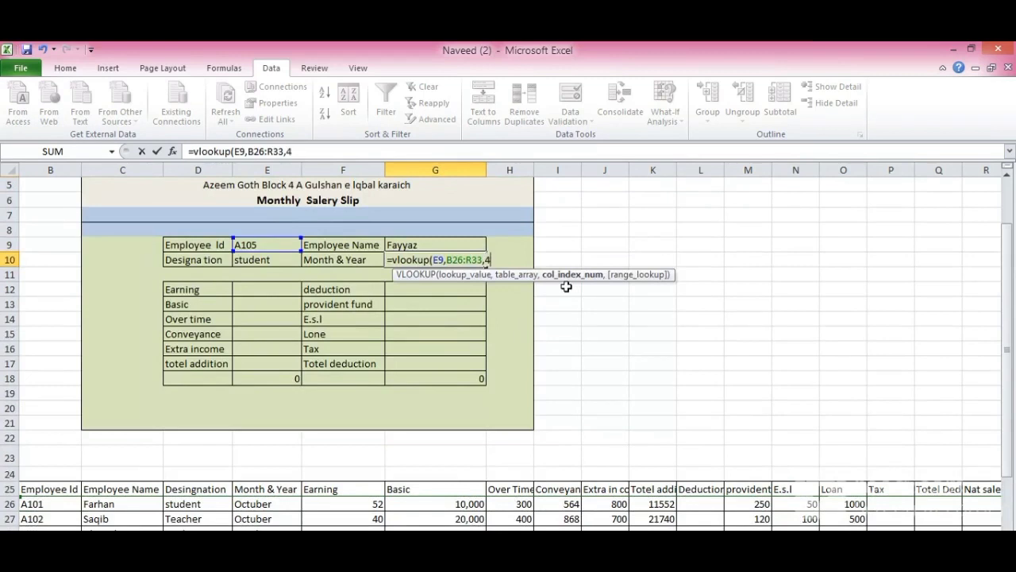
pyautogui.write(',0')
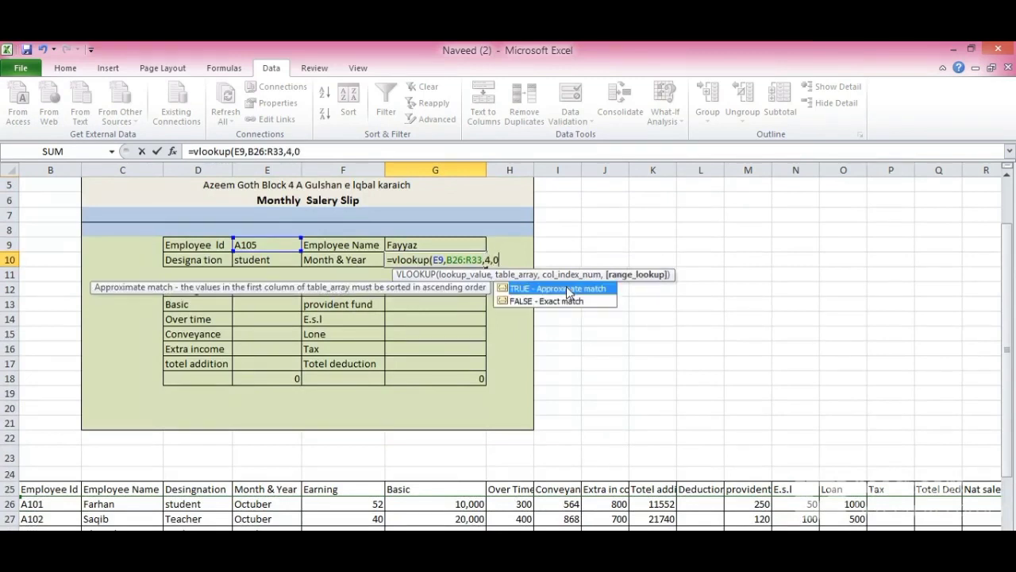
pyautogui.write(')')
pyautogui.press('Return')
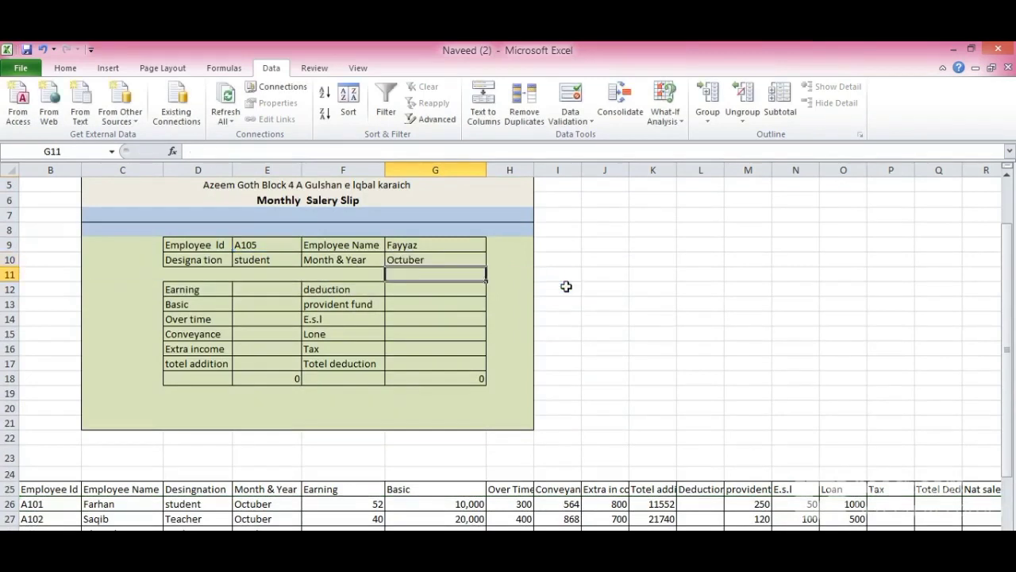
# Switch the Employee Id back to A106, showing Octuber as the month.
pyautogui.click(291, 247)
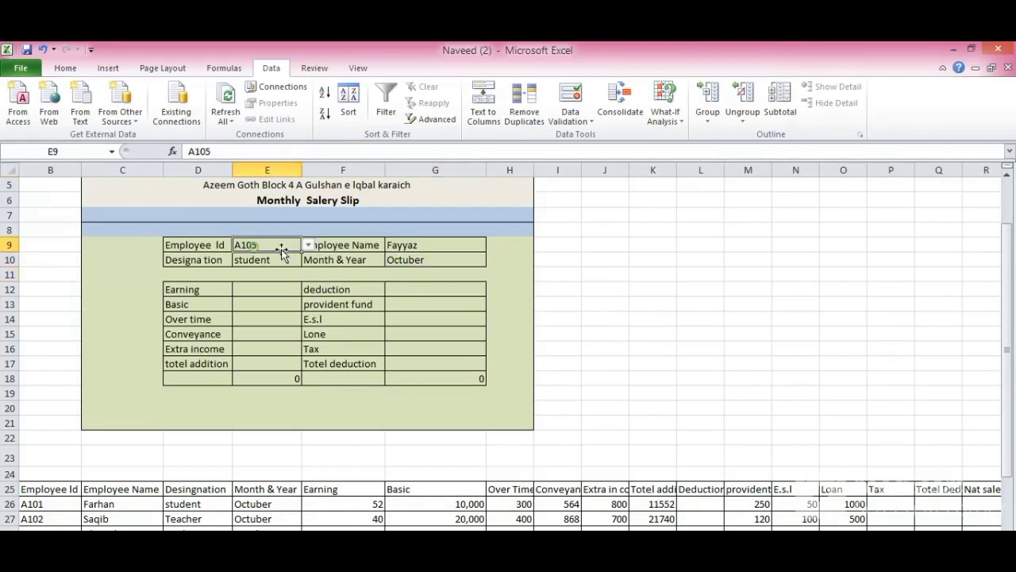
pyautogui.click(308, 245)
pyautogui.click(286, 305)
pyautogui.click(309, 245)
pyautogui.press('Escape')
pyautogui.scroll(-2, 447, 428)
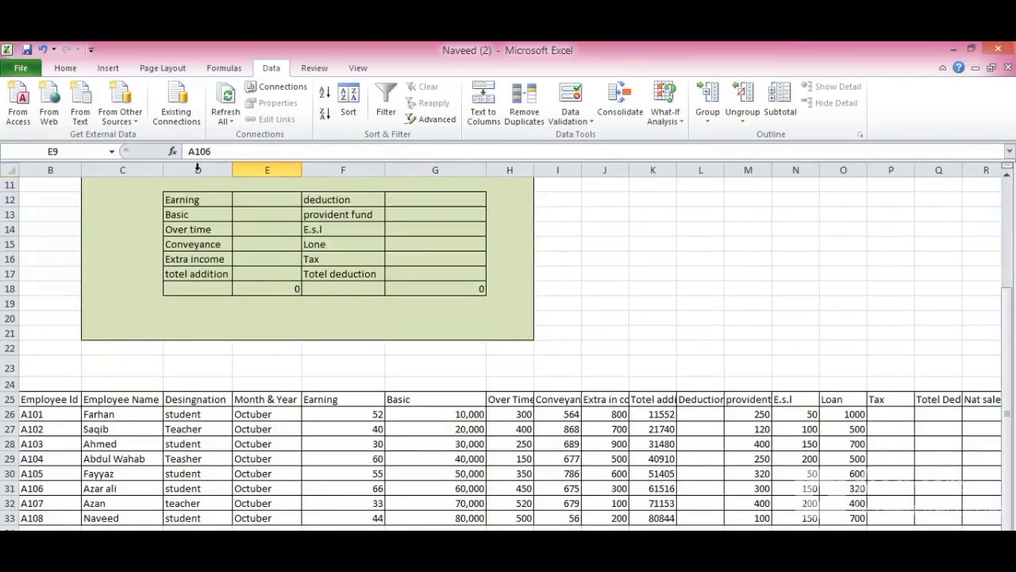
pyautogui.scroll(2, 540, 223)
# Copy the VLOOKUP formula text from G10, leaving G10 unchanged.
pyautogui.click(435, 261)
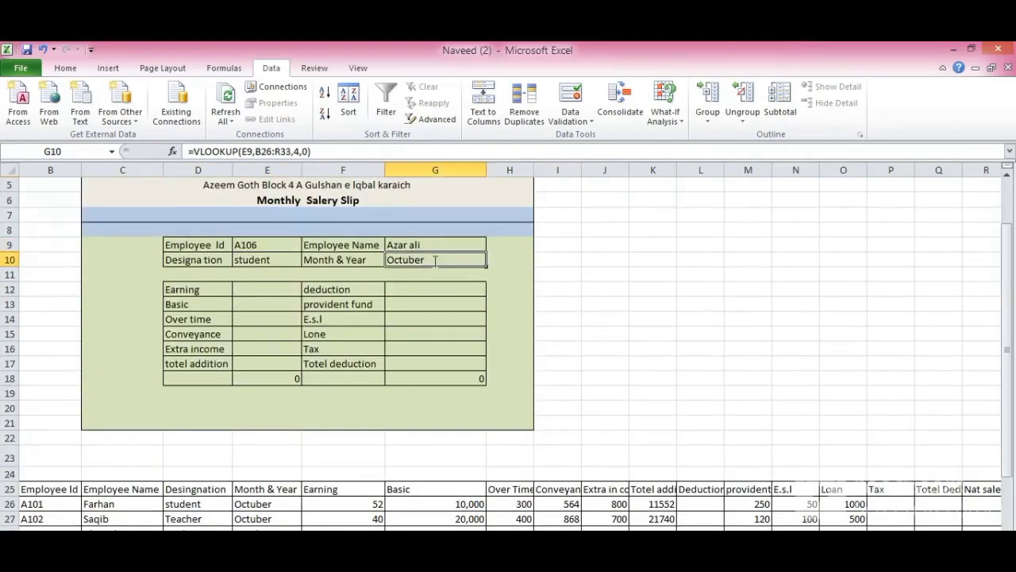
pyautogui.doubleClick(435, 261)
pyautogui.moveTo(510, 259); pyautogui.dragTo(388, 260)
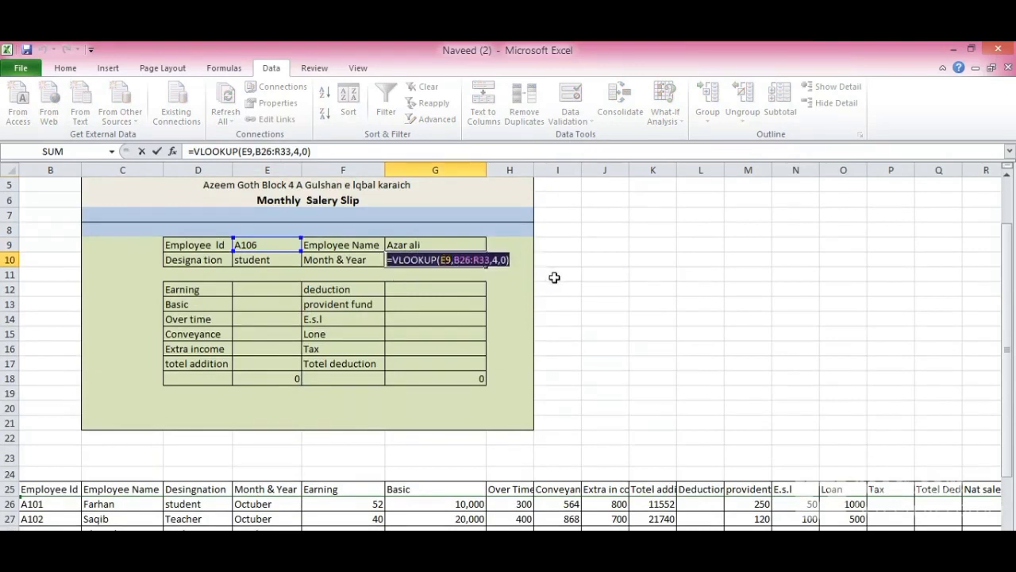
pyautogui.scroll(-2, 475, 289)
pyautogui.scroll(2, 475, 289)
pyautogui.rightClick(484, 261)
pyautogui.click(525, 284)
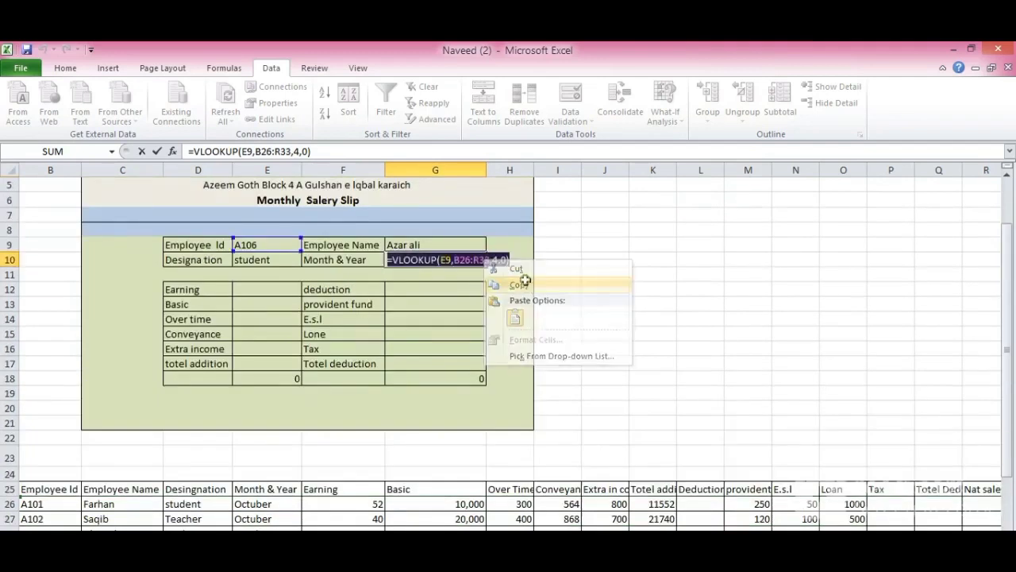
pyautogui.rightClick(495, 260)
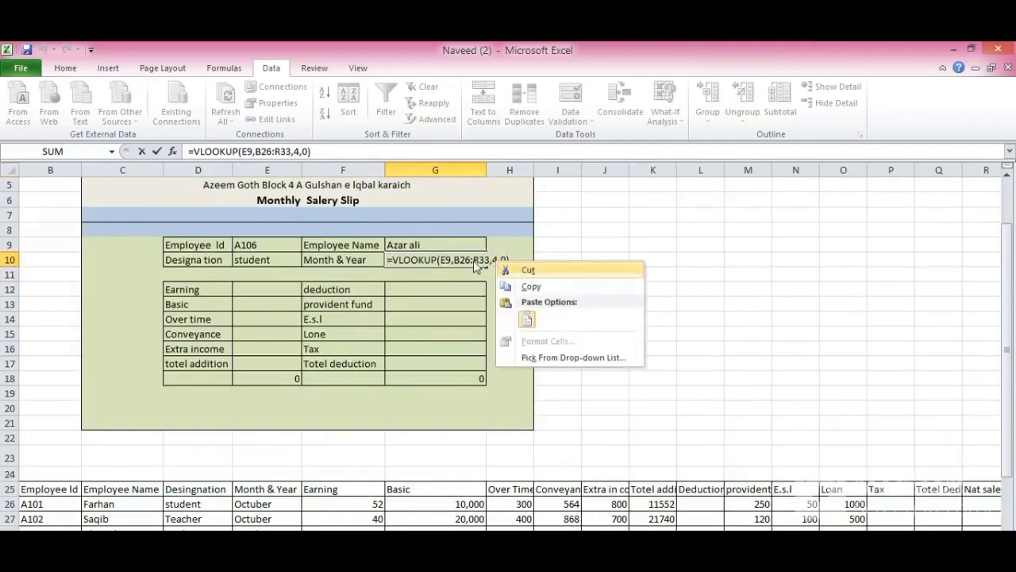
pyautogui.click(403, 355)
pyautogui.scroll(-2, 406, 322)
pyautogui.scroll(3, 273, 289)
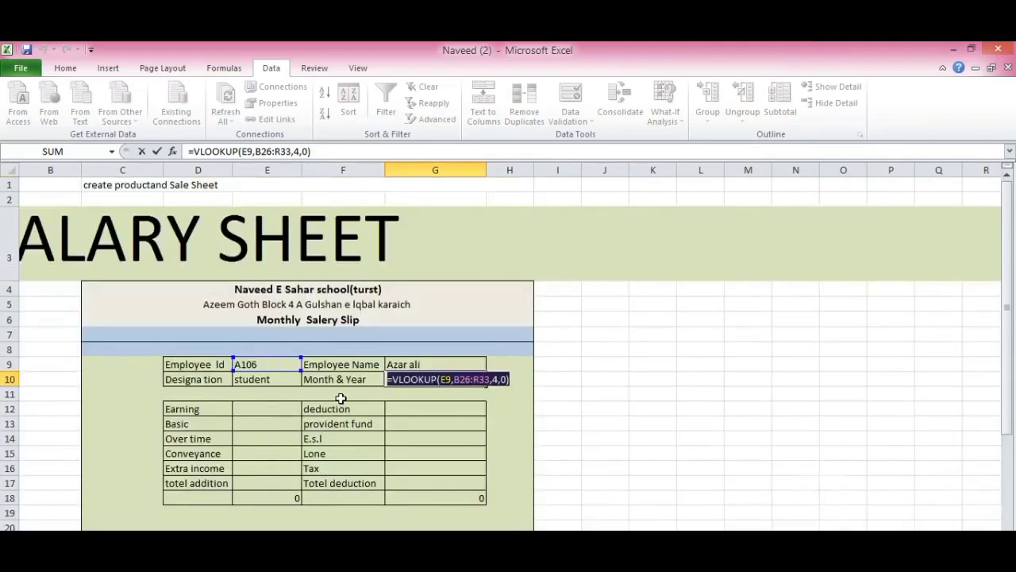
pyautogui.press('Return')
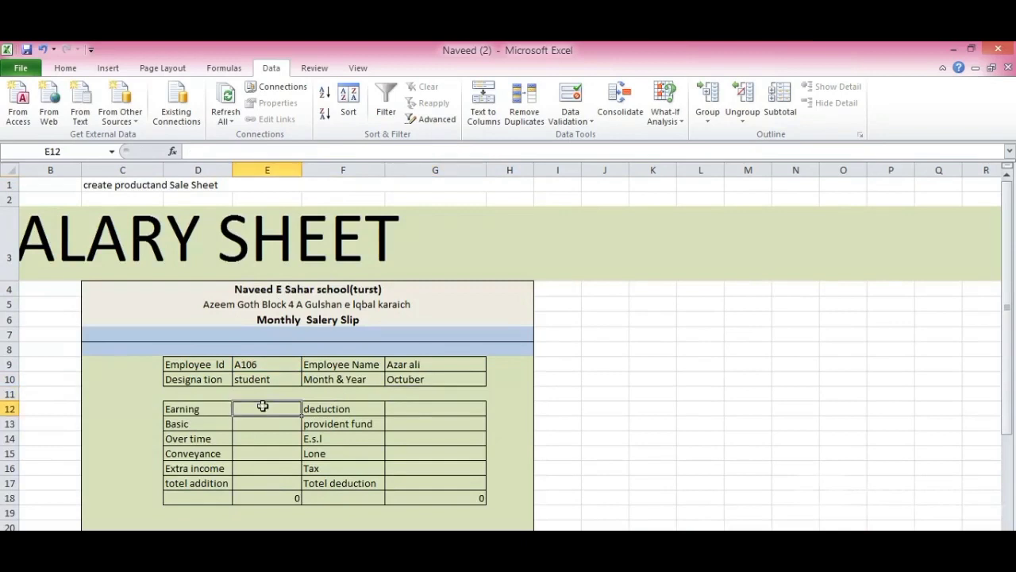
# Paste the formula into Earning cell E12 with column index 5, showing 66.
pyautogui.doubleClick(267, 407)
pyautogui.hotkey('ctrl', 'v')
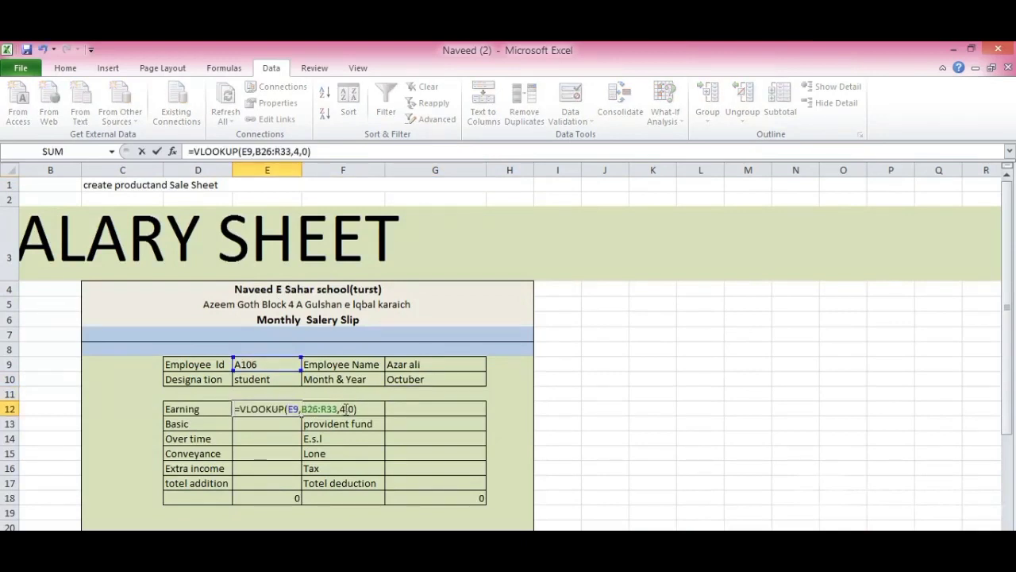
pyautogui.click(346, 409)
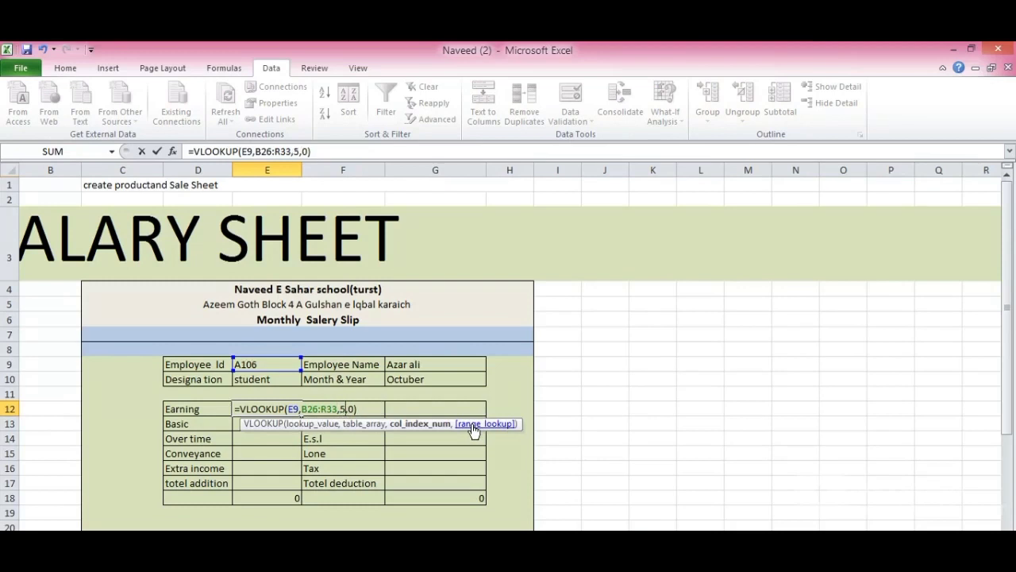
pyautogui.press('Return')
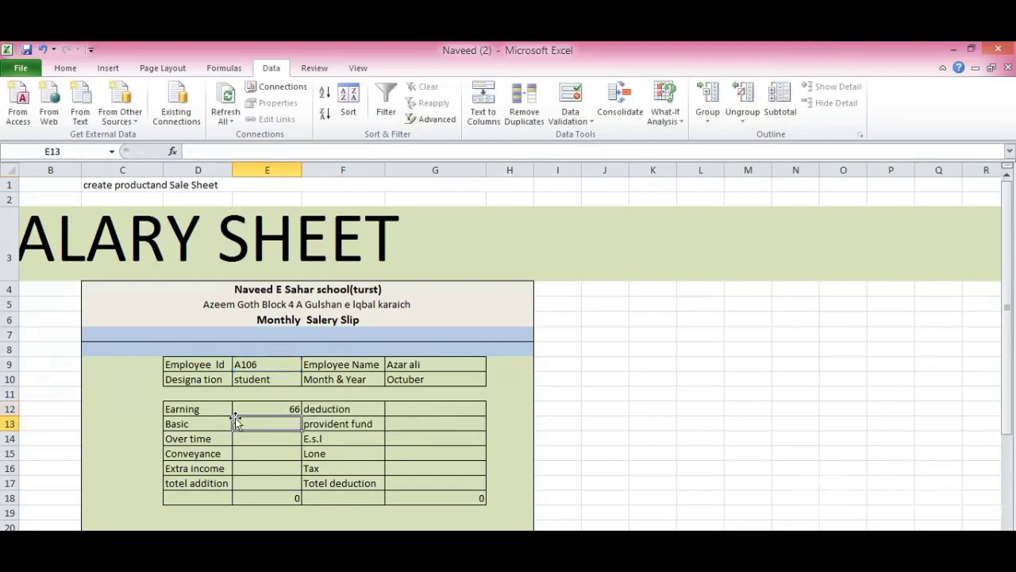
pyautogui.scroll(-3, 235, 416)
pyautogui.scroll(-1, 249, 419)
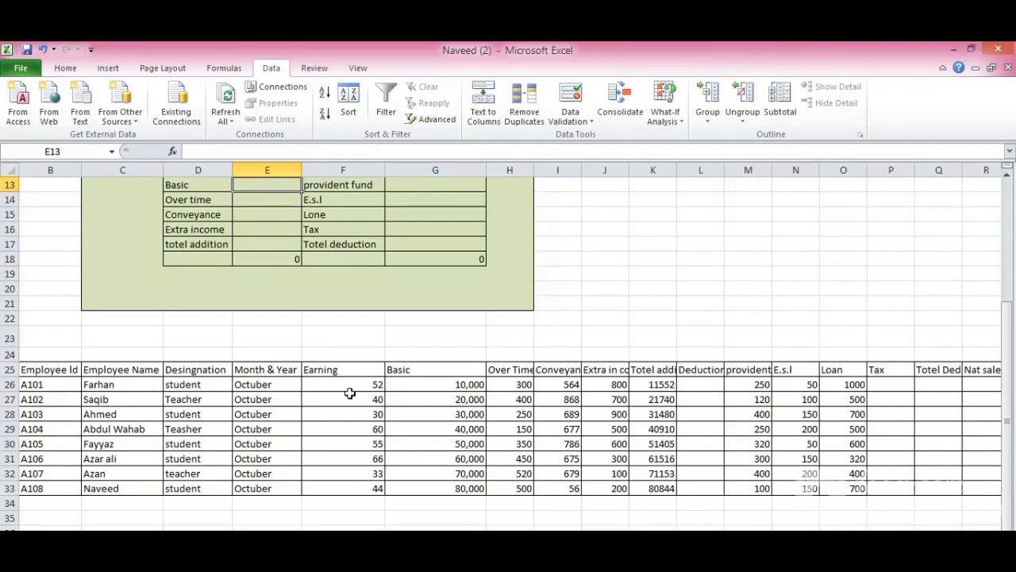
# Clear the stray =VLOOKUP(E9,B26:R33,4,0) formula from deduction cell G12.
pyautogui.scroll(2, 347, 381)
pyautogui.scroll(2, 238, 397)
pyautogui.scroll(-2, 282, 414)
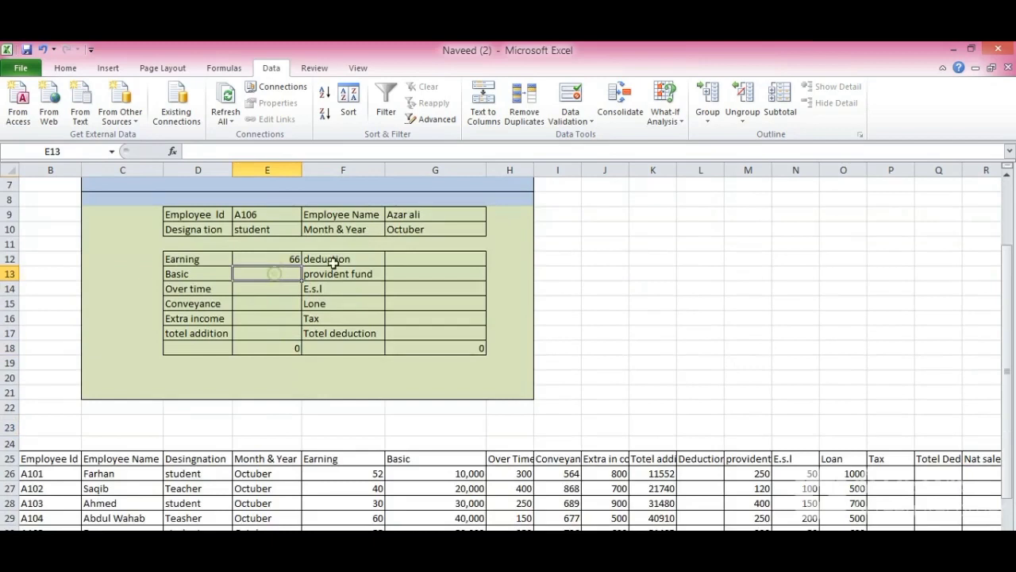
pyautogui.doubleClick(447, 258)
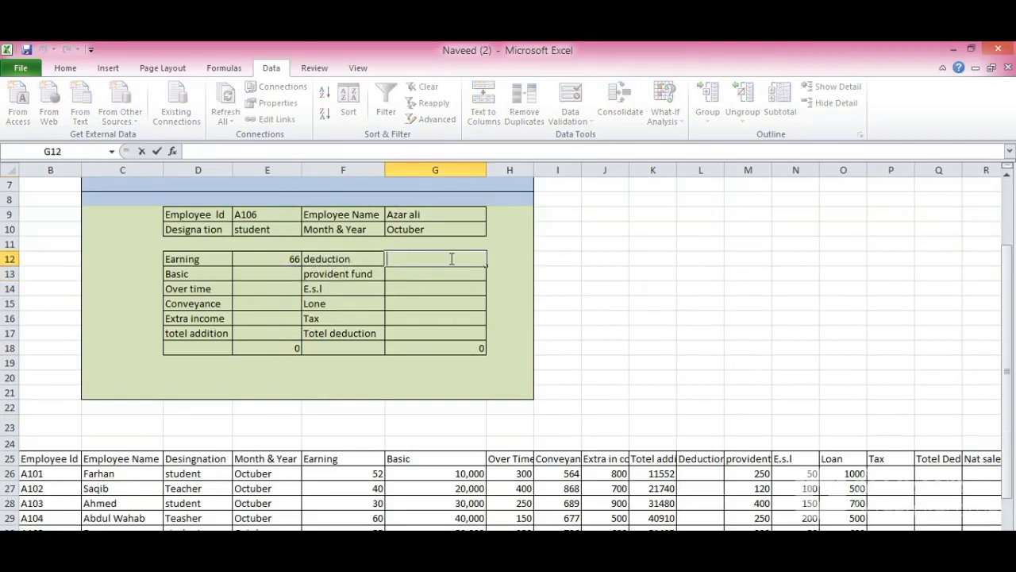
pyautogui.write('=VLOOKUP(E9,B26:R33,4,0)')
pyautogui.click(497, 261)
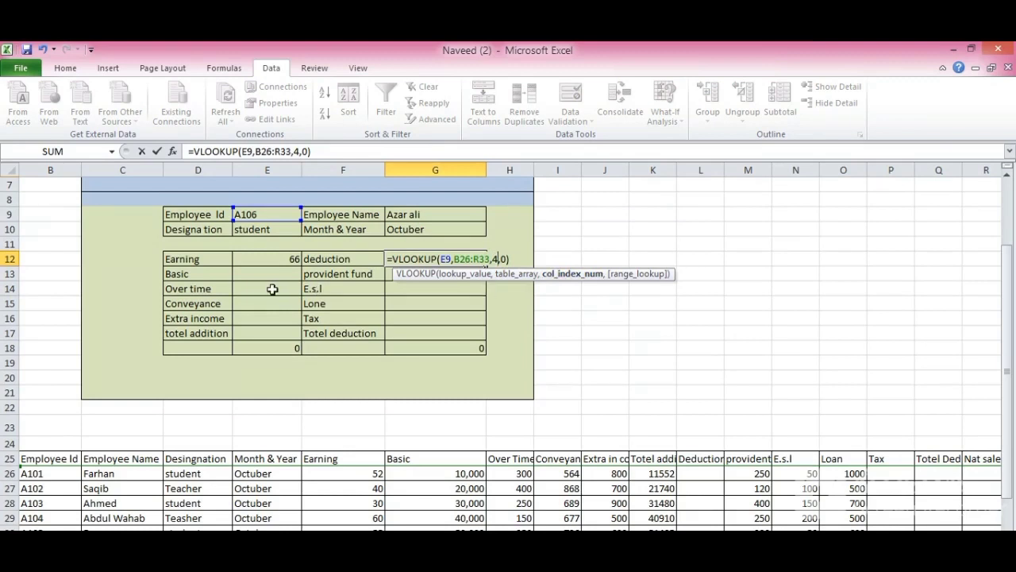
pyautogui.moveTo(512, 260); pyautogui.dragTo(388, 259)
pyautogui.hotkey('ctrl', 'c')
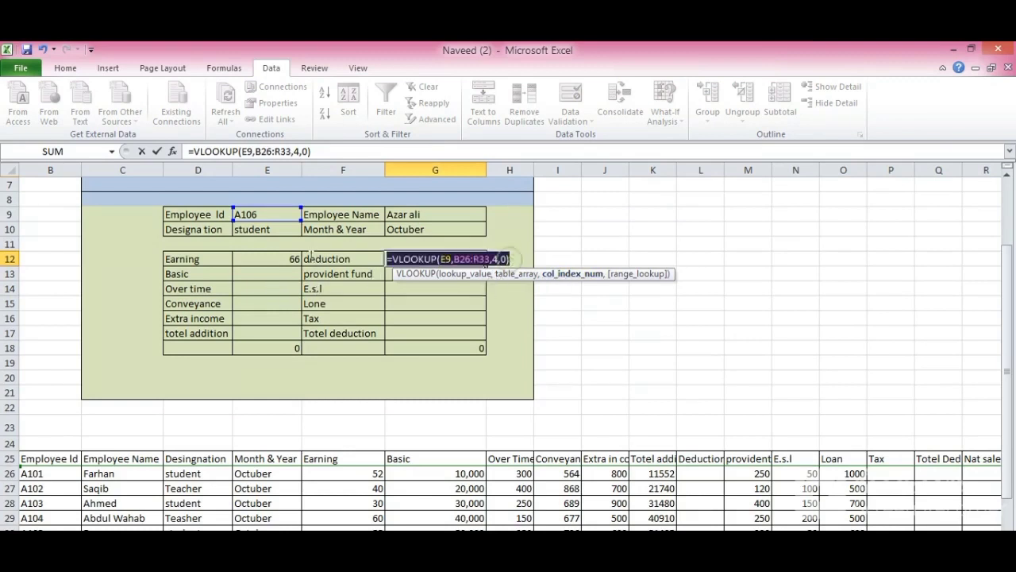
pyautogui.press('BackSpace')
# Paste the VLOOKUP into Basic cell E13 with column index 6, giving 60000.
pyautogui.doubleClick(257, 274)
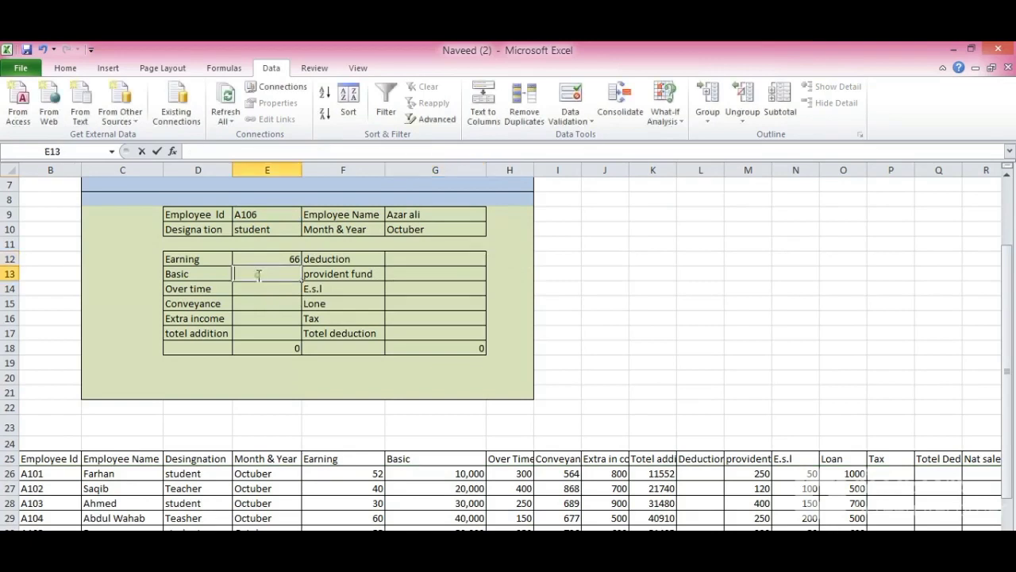
pyautogui.hotkey('ctrl', 'v')
pyautogui.click(346, 274)
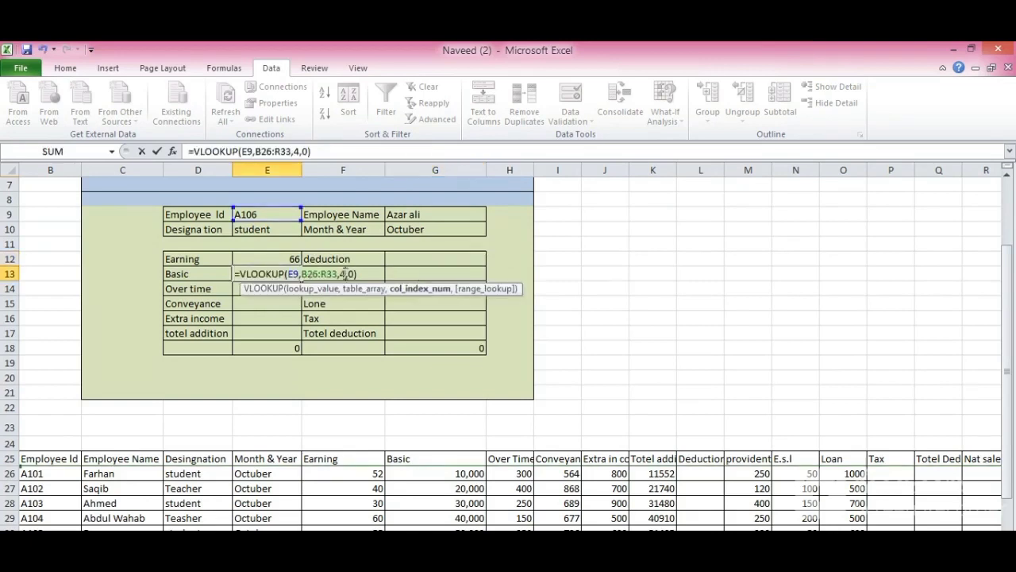
pyautogui.press('BackSpace')
pyautogui.write('6')
pyautogui.press('Return')
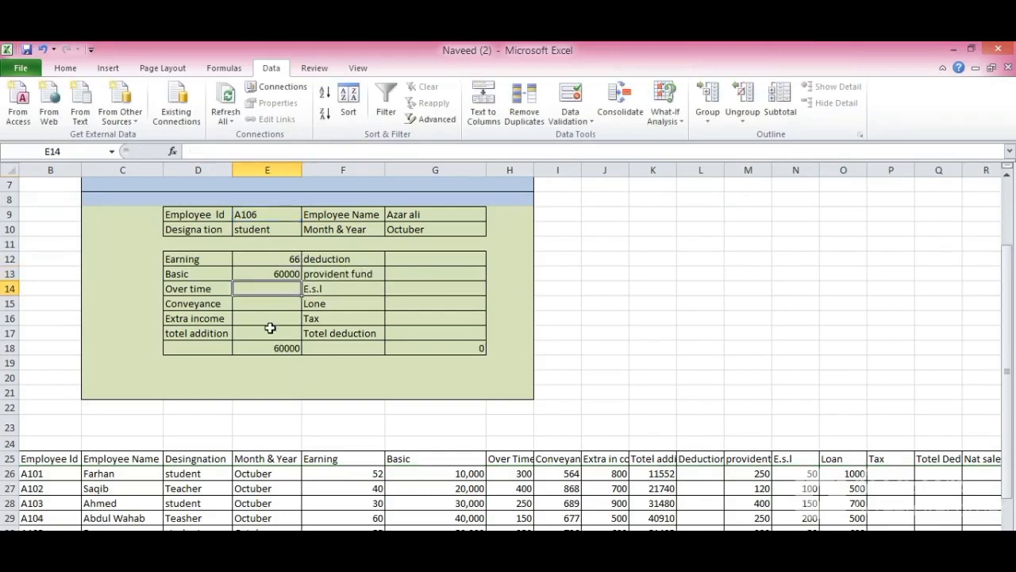
# Enter =VLOOKUP(E9,B26:R33,7,0) in the Over time cell E14 to show 450.
pyautogui.doubleClick(272, 289)
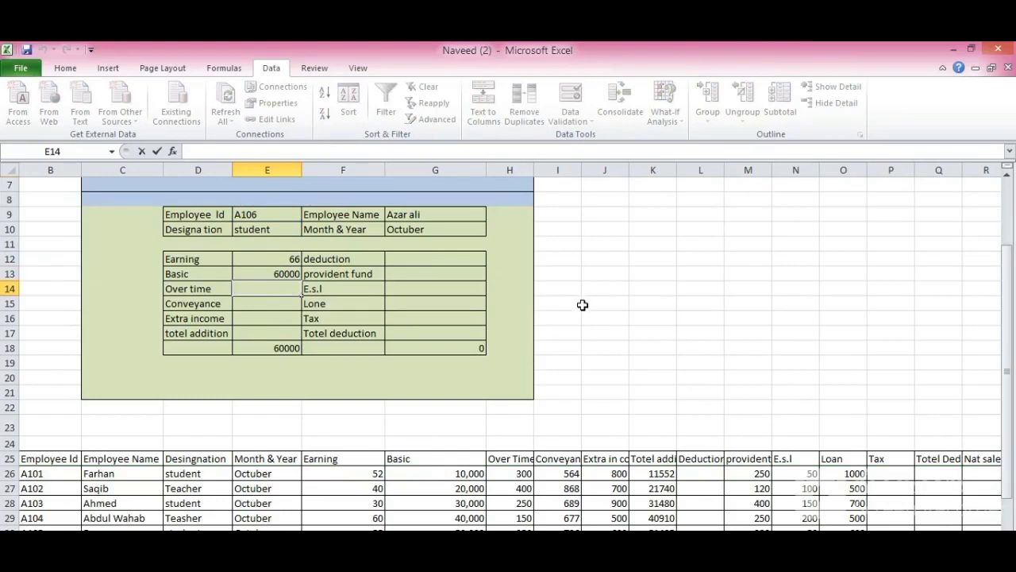
pyautogui.write('=VLOOKUP(E9,B26:R33,4,0)')
pyautogui.click(347, 290)
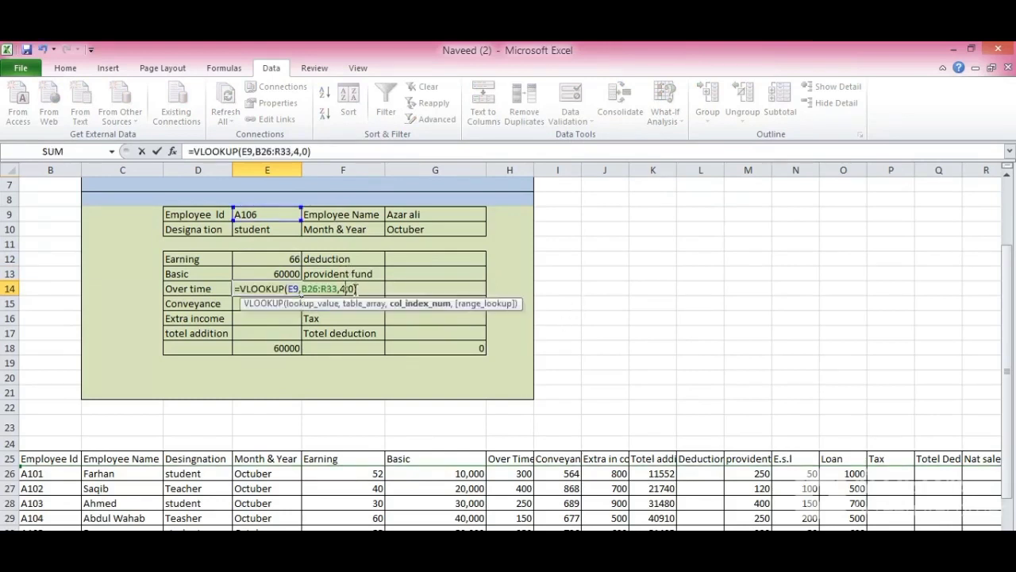
pyautogui.press('BackSpace')
pyautogui.write('7')
pyautogui.press('Return')
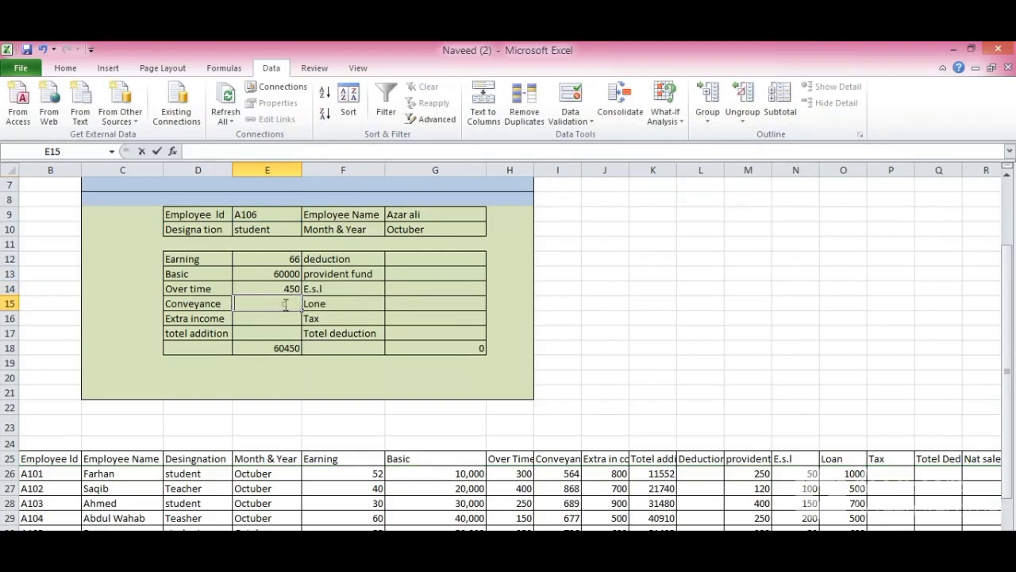
# Enter the Conveyance lookup in E15 with column index 8, showing 675.
pyautogui.write('=VLOOKUP(E9,B26:R33,4,0)')
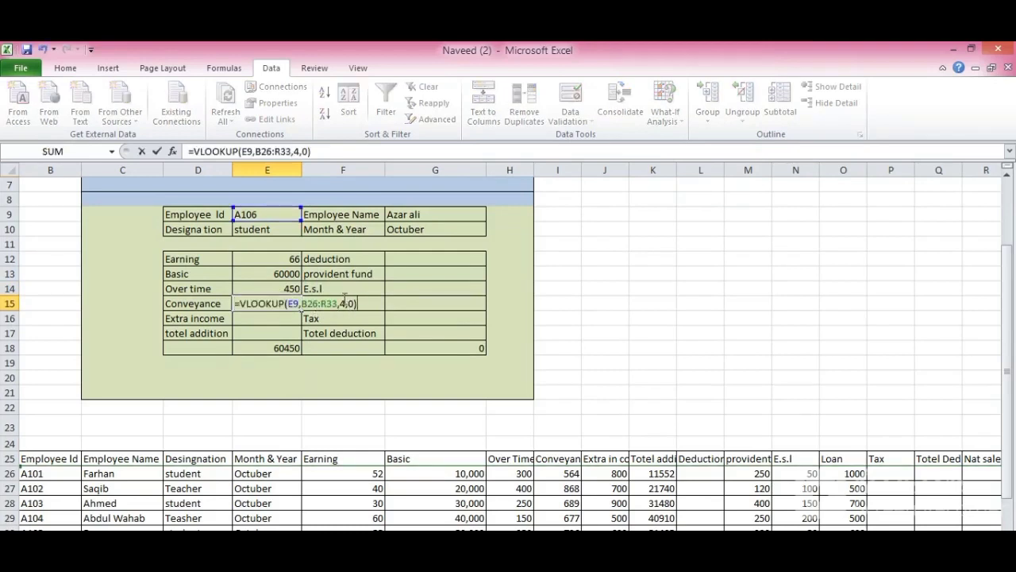
pyautogui.click(343, 302)
pyautogui.press('BackSpace')
pyautogui.write('8')
pyautogui.press('Return')
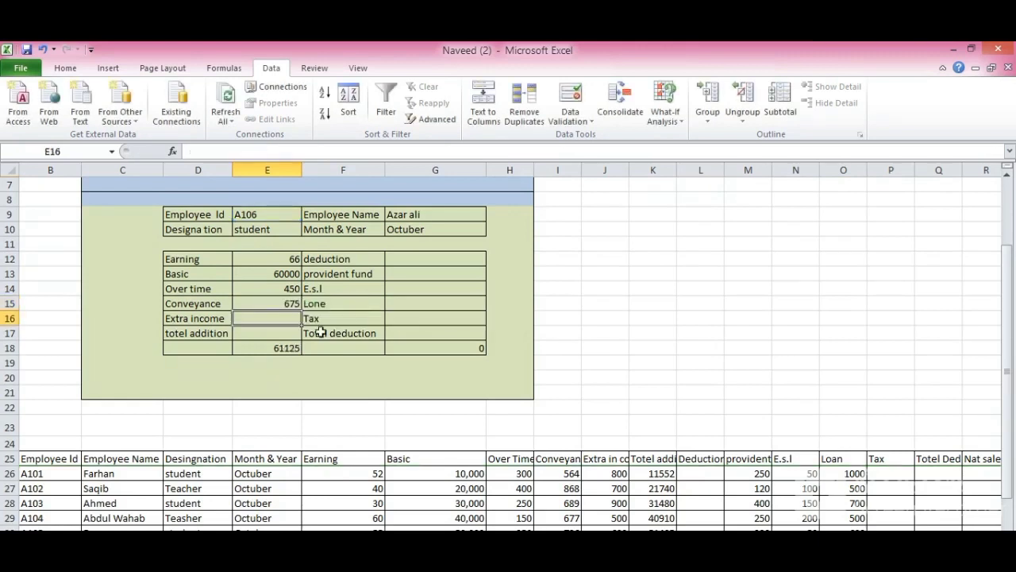
# Paste the lookup into the Extra income cell with column index 9, showing 300.
pyautogui.hotkey('ctrl', 'v')
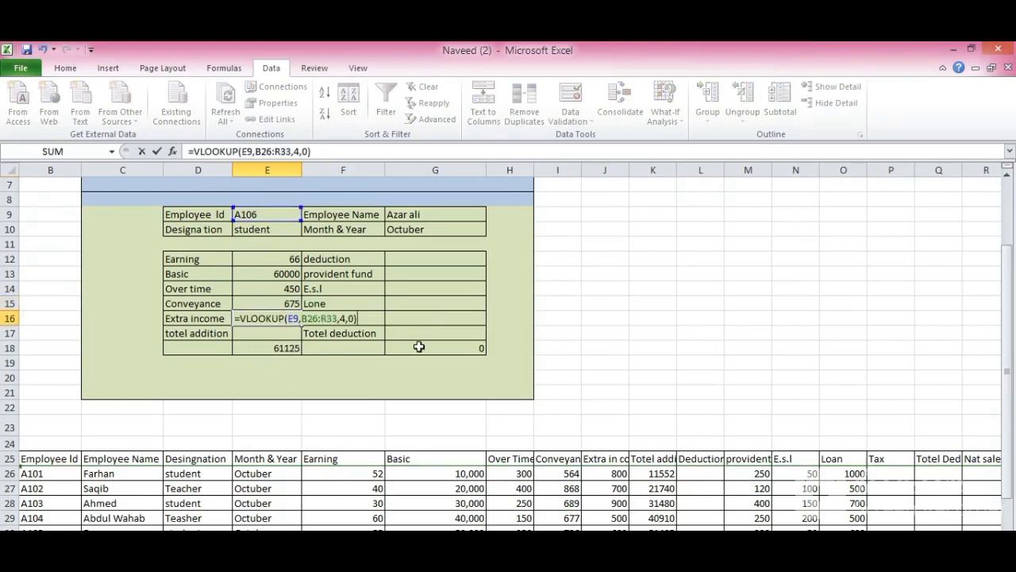
pyautogui.click(348, 319)
pyautogui.doubleClick(347, 318)
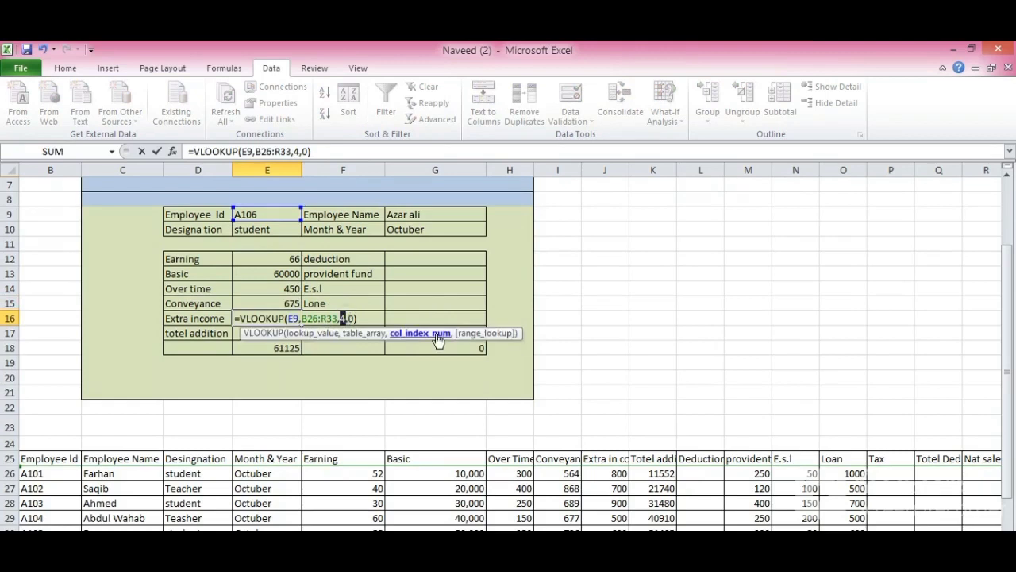
pyautogui.write('9')
pyautogui.press('Return')
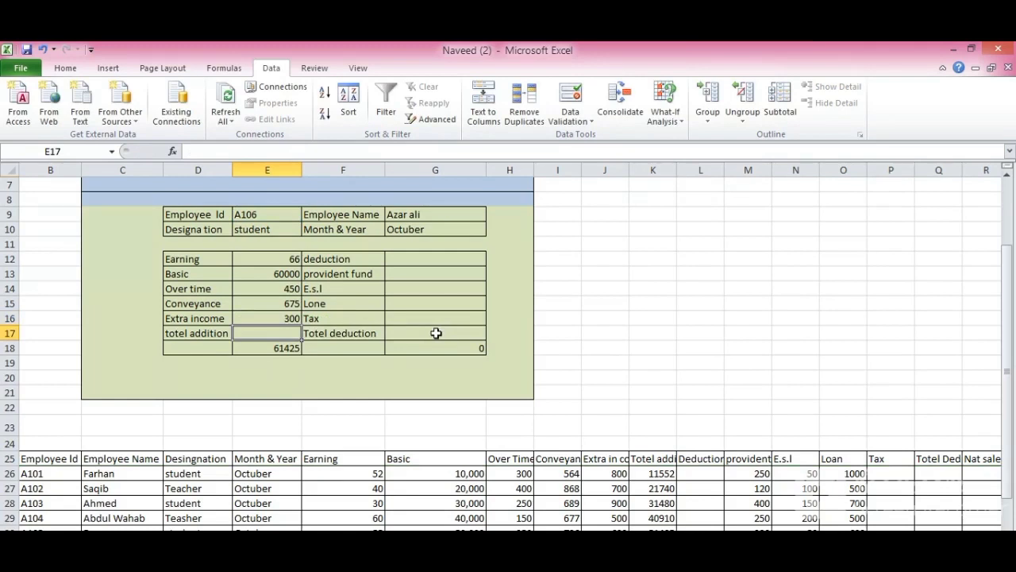
# Paste the lookup into E17 and change its column index to 10, showing 61516.
pyautogui.hotkey('ctrl', 'v')
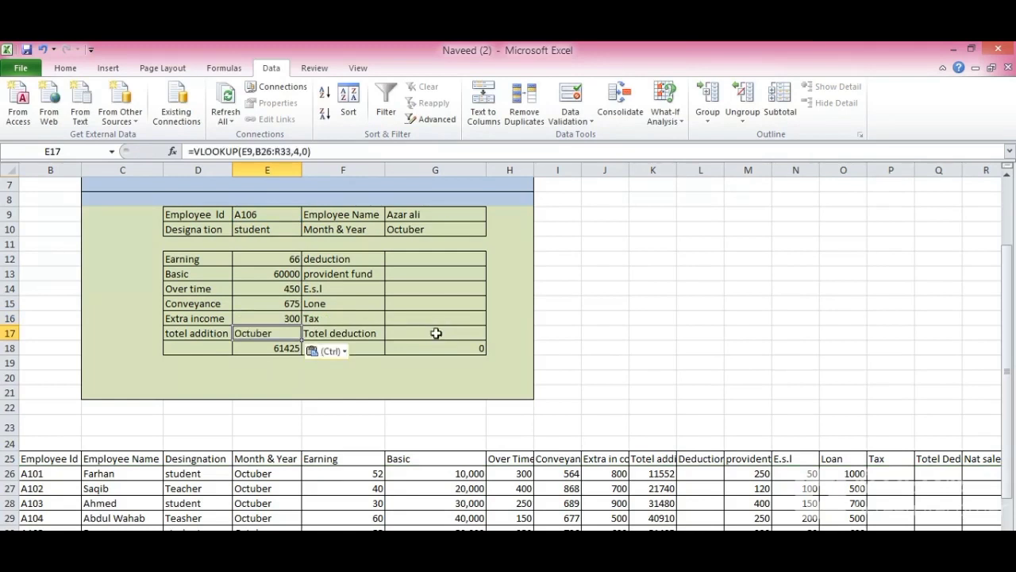
pyautogui.doubleClick(278, 333)
pyautogui.click(350, 334)
pyautogui.click(349, 334)
pyautogui.press('BackSpace')
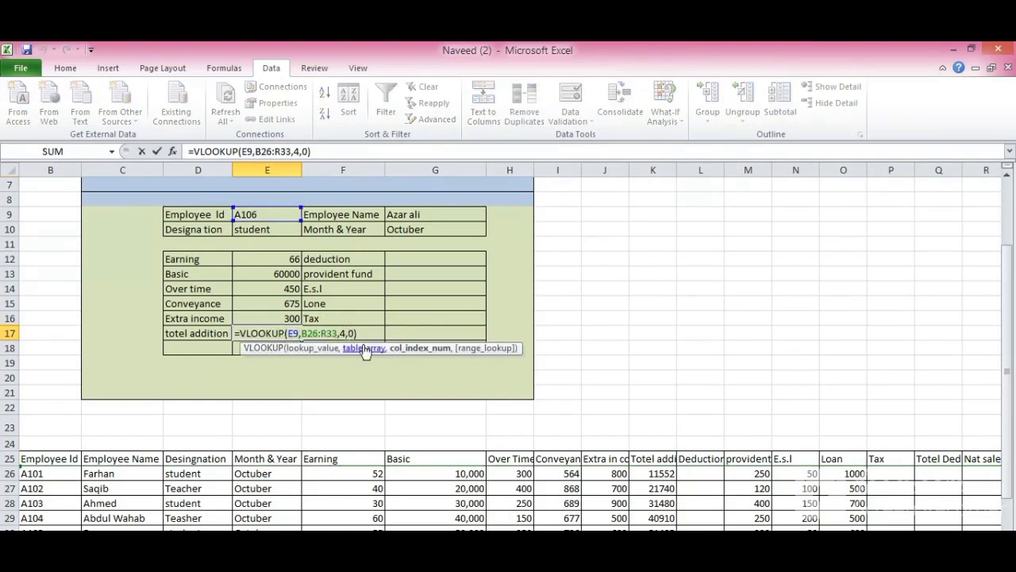
pyautogui.write('10')
pyautogui.press('Return')
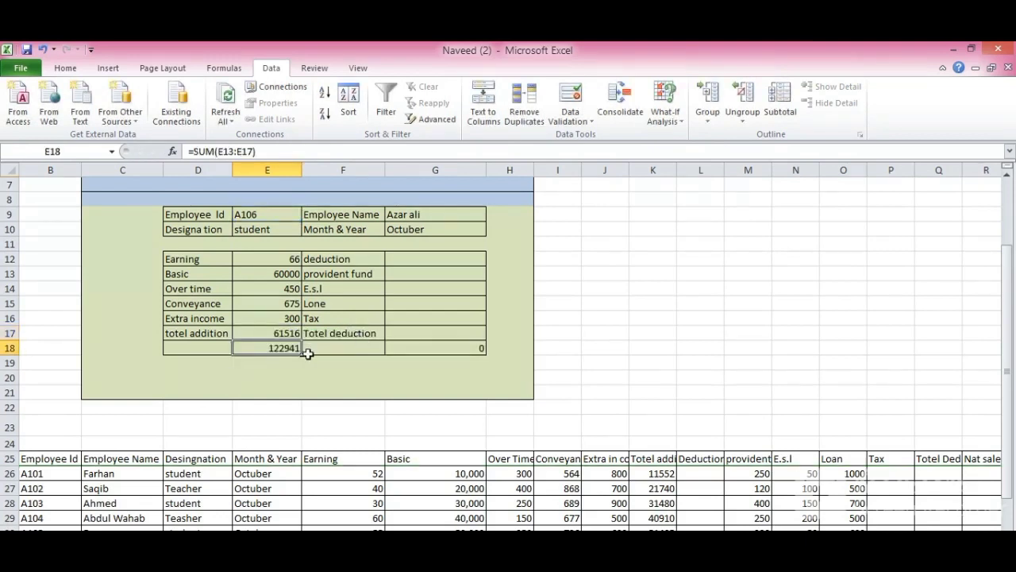
pyautogui.click(280, 333)
pyautogui.doubleClick(279, 333)
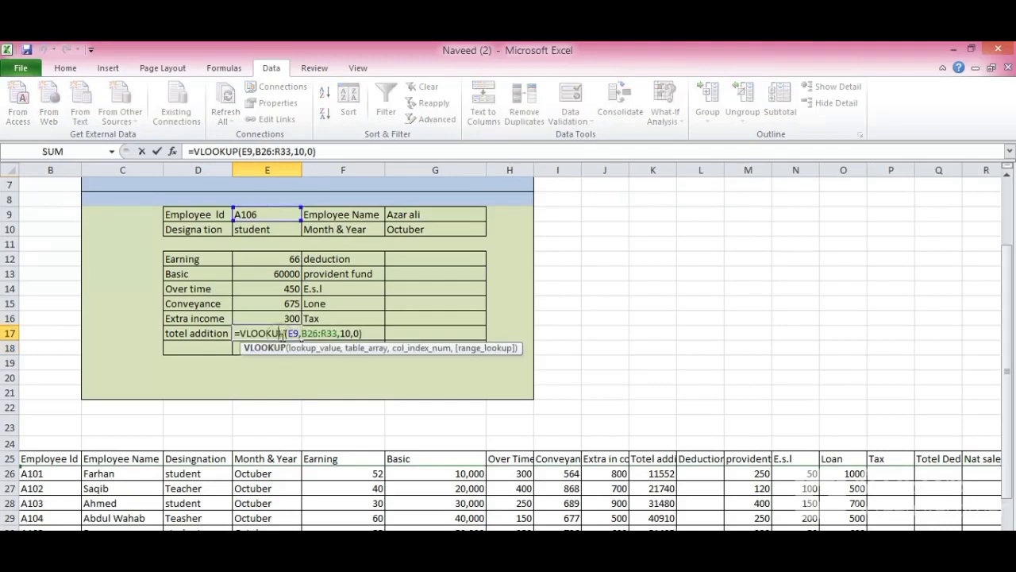
pyautogui.press('Return')
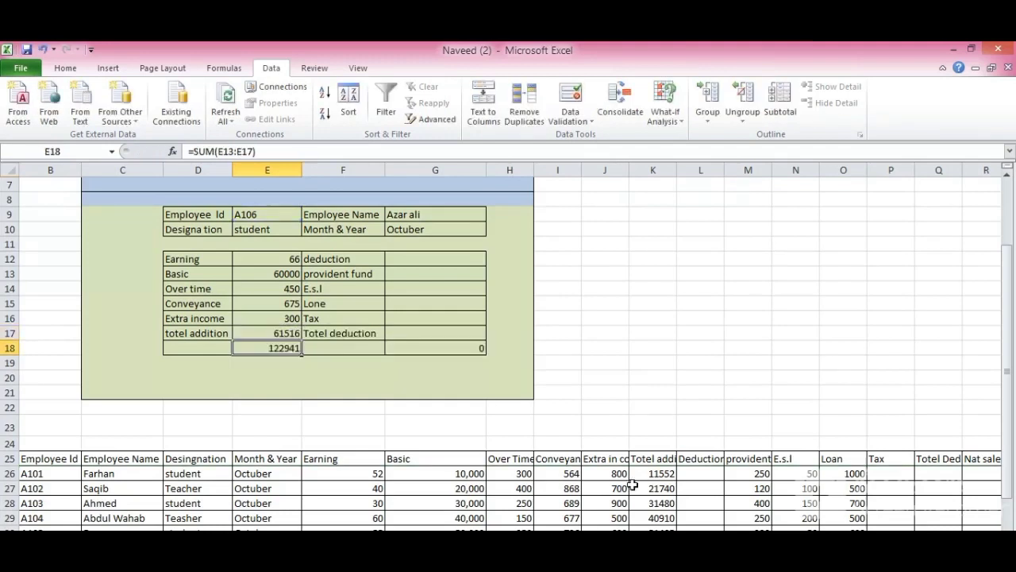
pyautogui.scroll(-2, 590, 482)
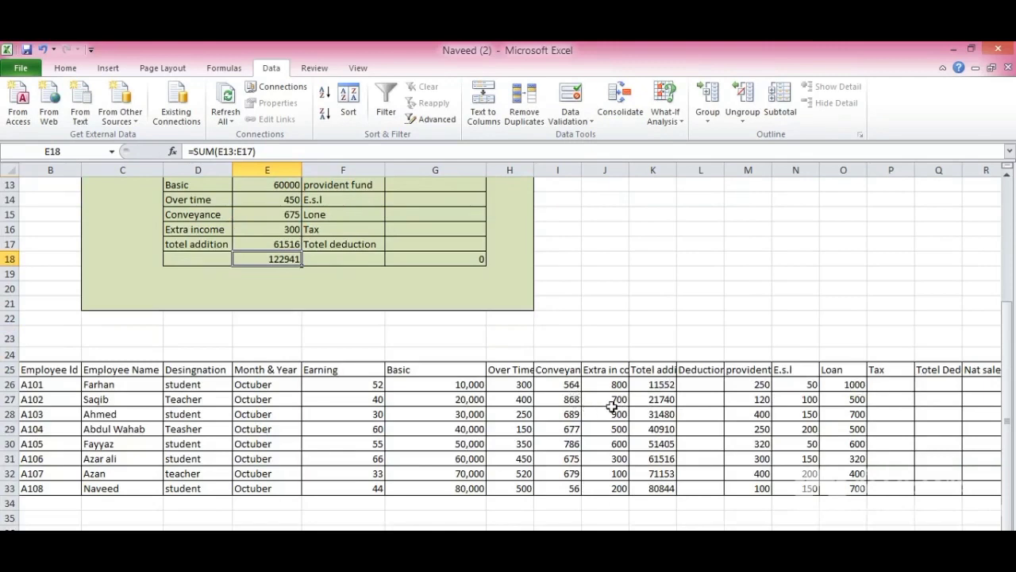
pyautogui.scroll(2, 520, 377)
pyautogui.scroll(2, 470, 374)
pyautogui.scroll(-2, 424, 370)
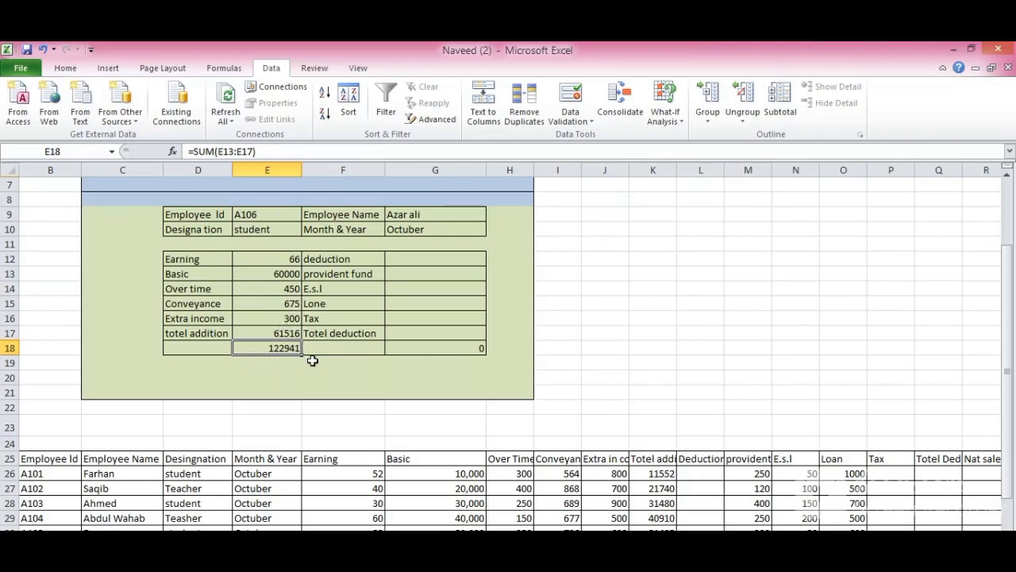
# Paste the lookup into deduction cell G12 with column index 11, showing 0.
pyautogui.scroll(2, 474, 345)
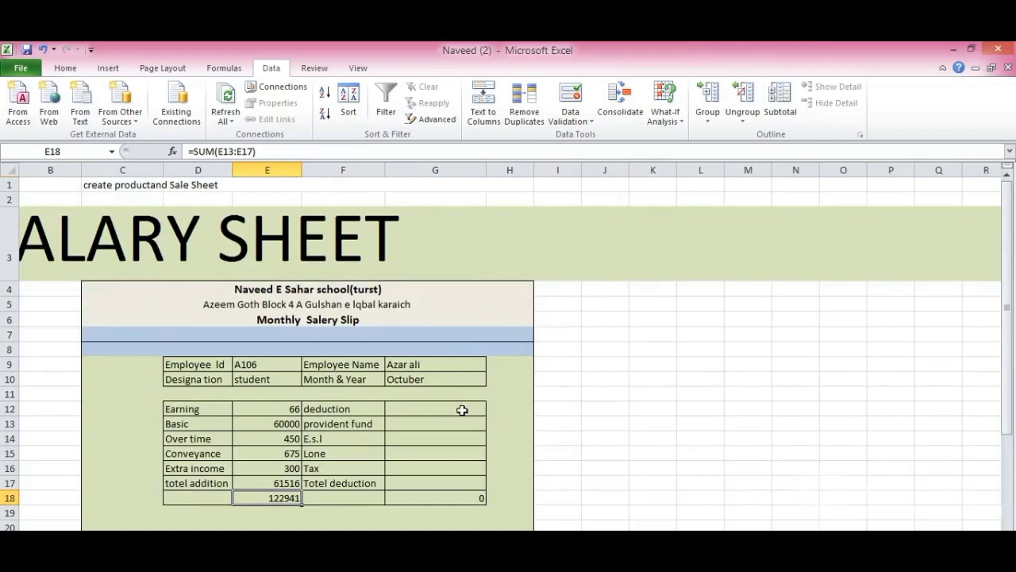
pyautogui.doubleClick(442, 411)
pyautogui.write('=VLOOKUP(E9,B26:R33,4,0)')
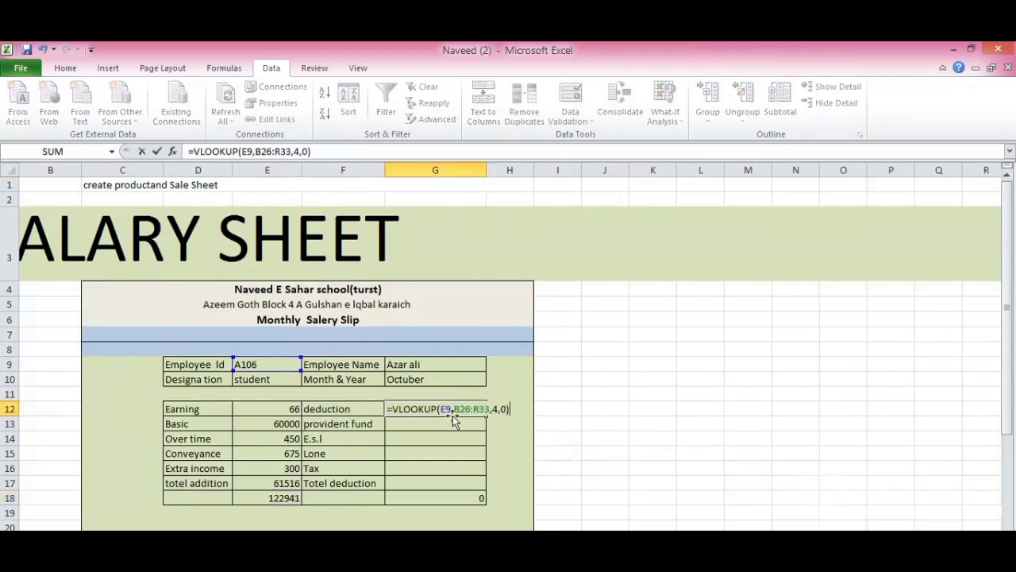
pyautogui.press('BackSpace')
pyautogui.write('11')
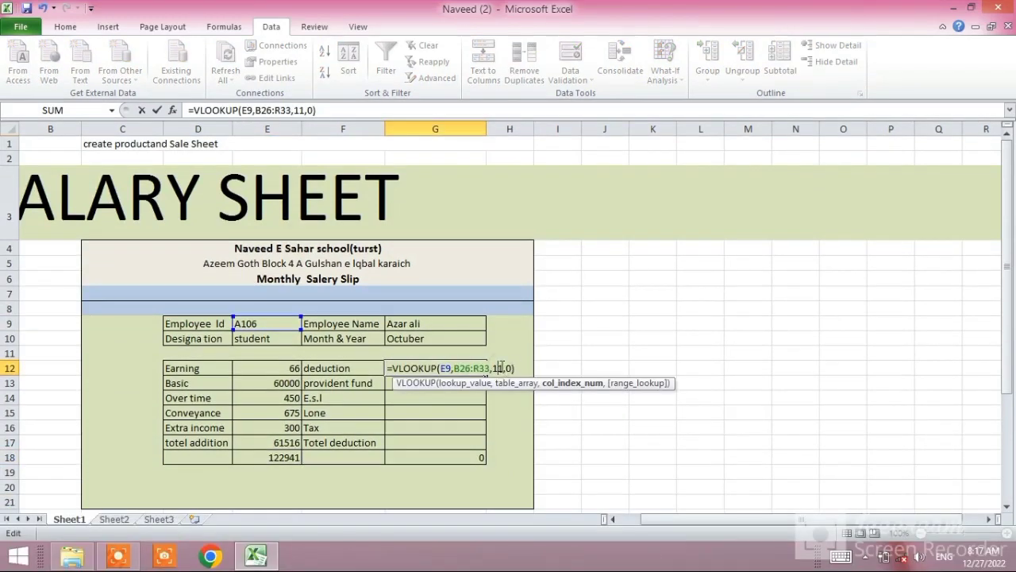
pyautogui.press('Return')
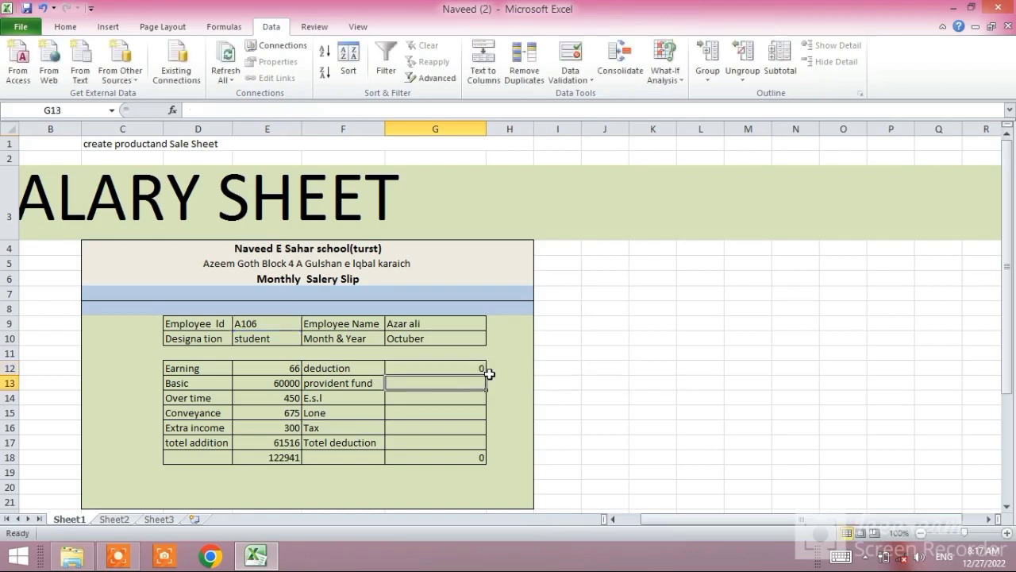
# Pick Employee IDs A103, A102, A106 and finally A108 from the E9 dropdown.
pyautogui.click(283, 325)
pyautogui.click(308, 324)
pyautogui.click(305, 354)
pyautogui.click(308, 324)
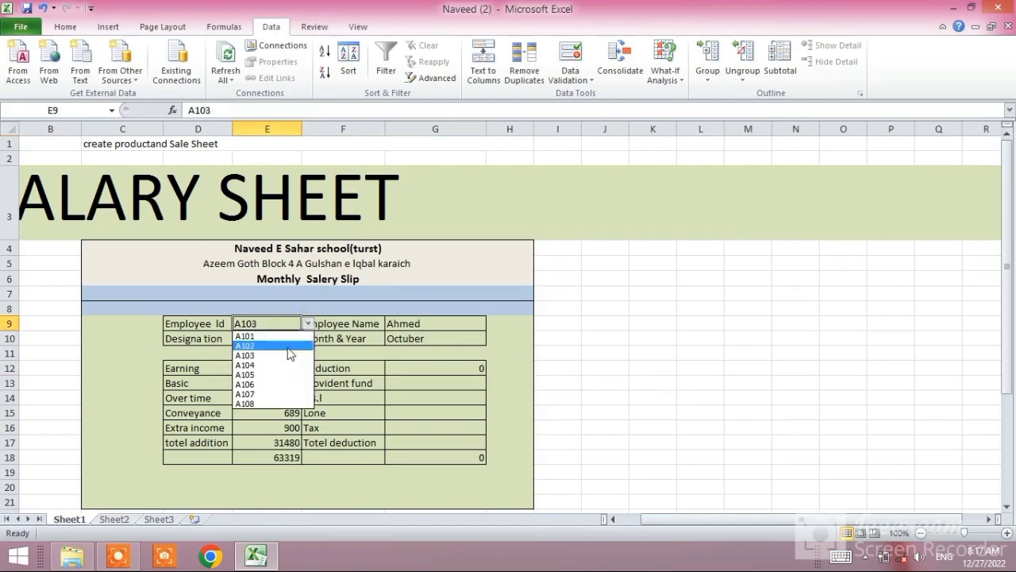
pyautogui.click(297, 347)
pyautogui.click(307, 324)
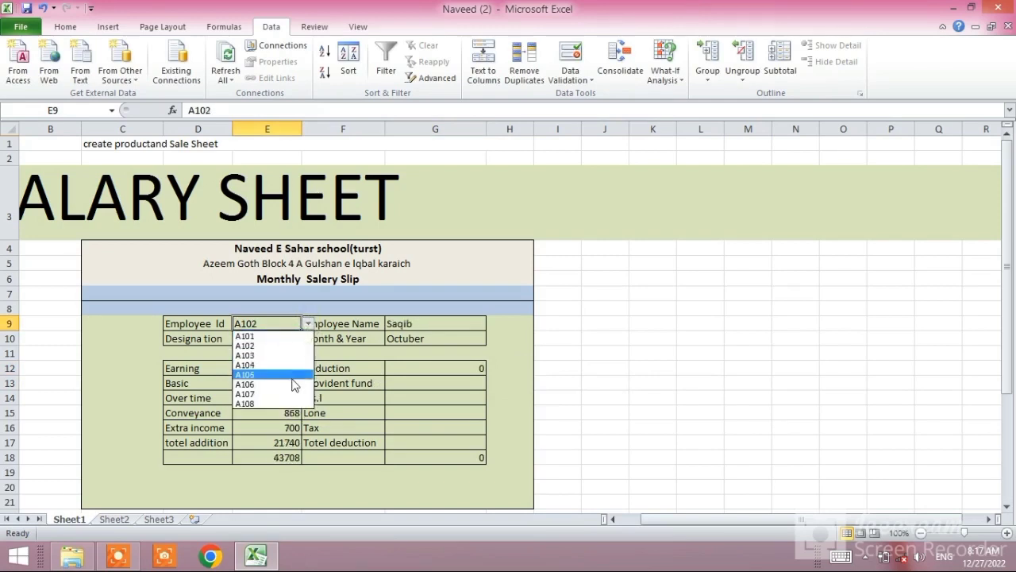
pyautogui.click(303, 370)
pyautogui.click(307, 324)
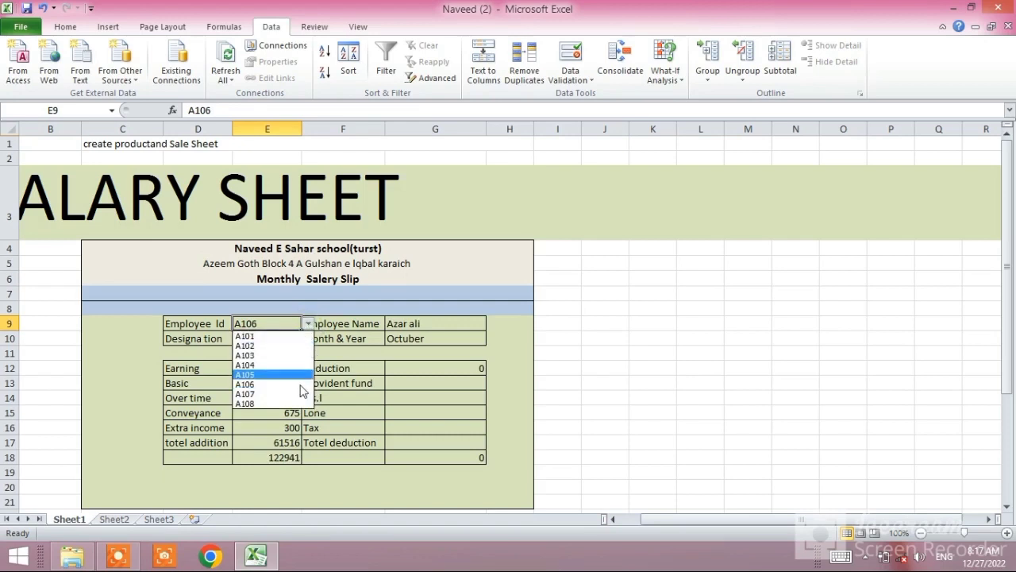
pyautogui.click(278, 409)
pyautogui.doubleClick(253, 460)
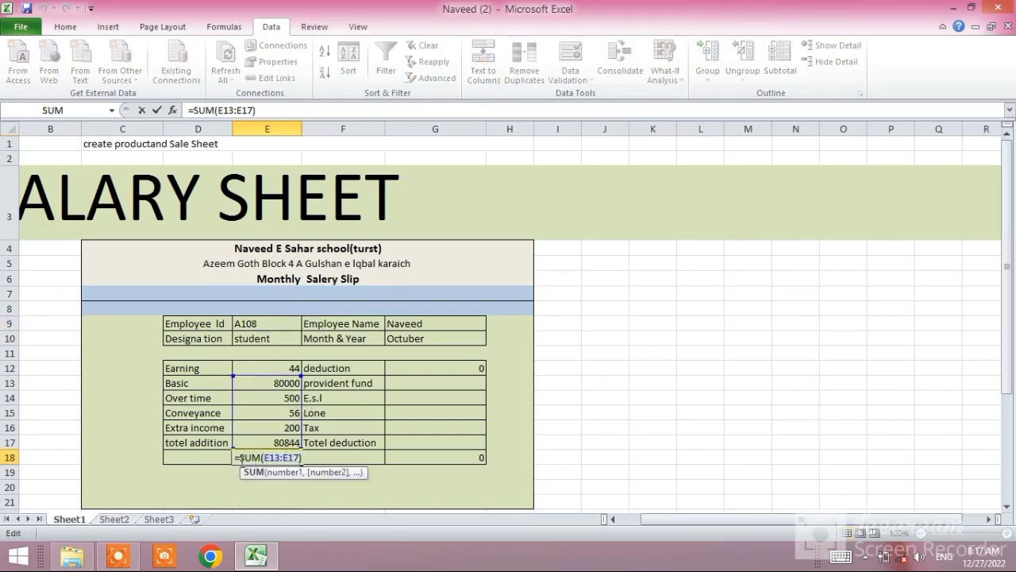
# Confirm the earnings total at 161600 and make the G18 deduction total sum G13:G18.
pyautogui.moveTo(262, 459); pyautogui.dragTo(265, 459)
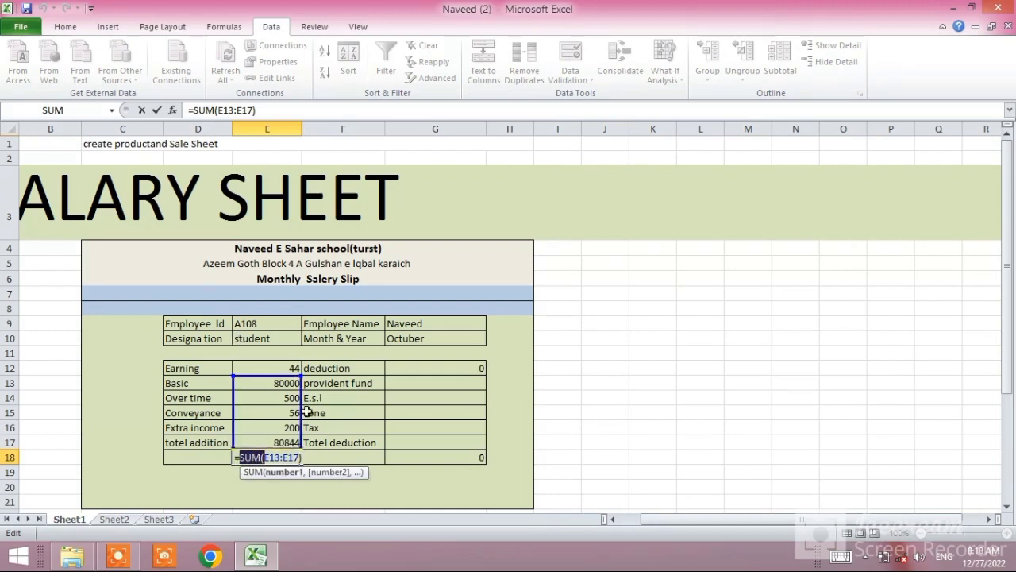
pyautogui.press('Return')
pyautogui.doubleClick(404, 457)
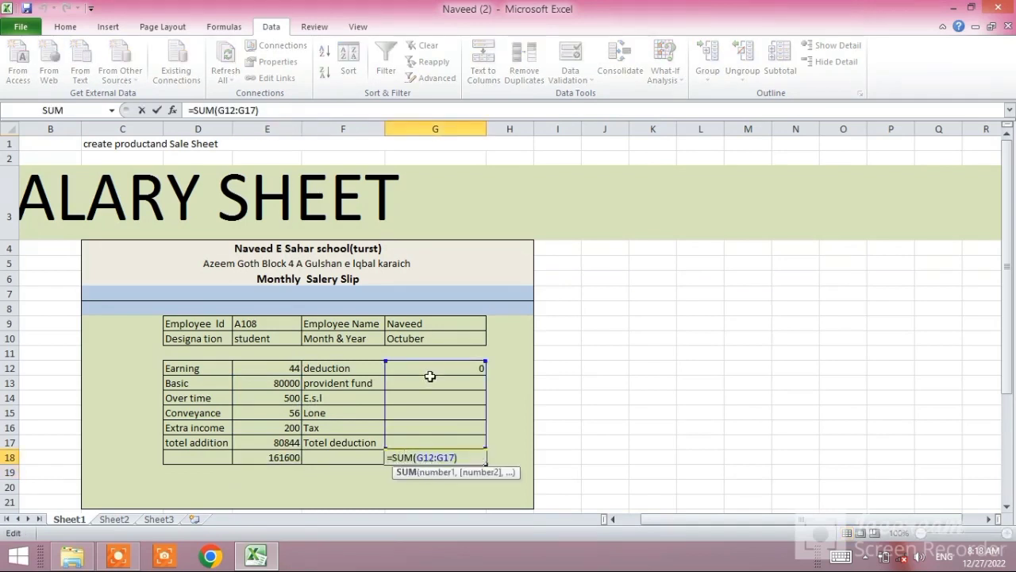
pyautogui.moveTo(430, 376); pyautogui.dragTo(437, 457)
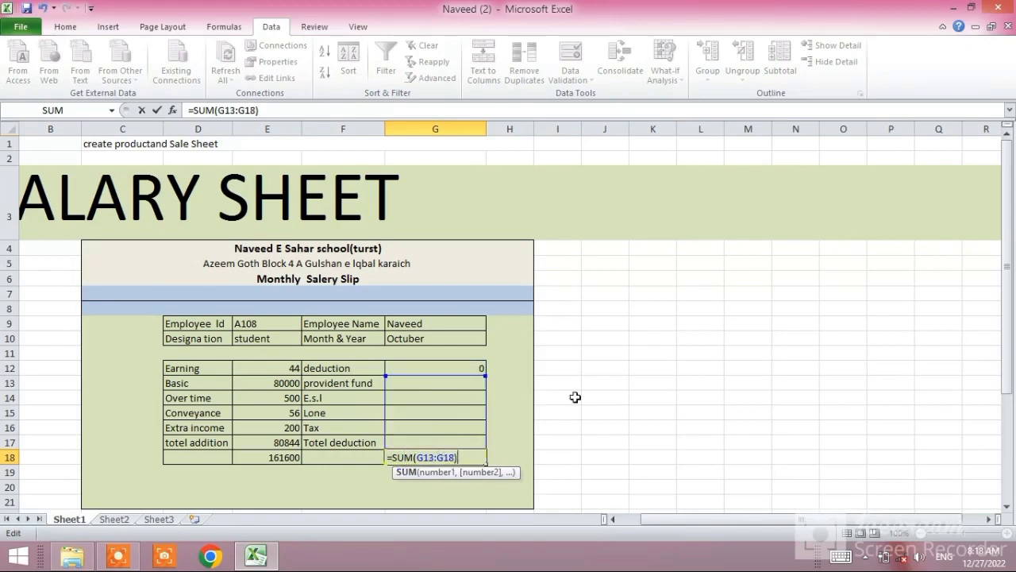
pyautogui.press('Return')
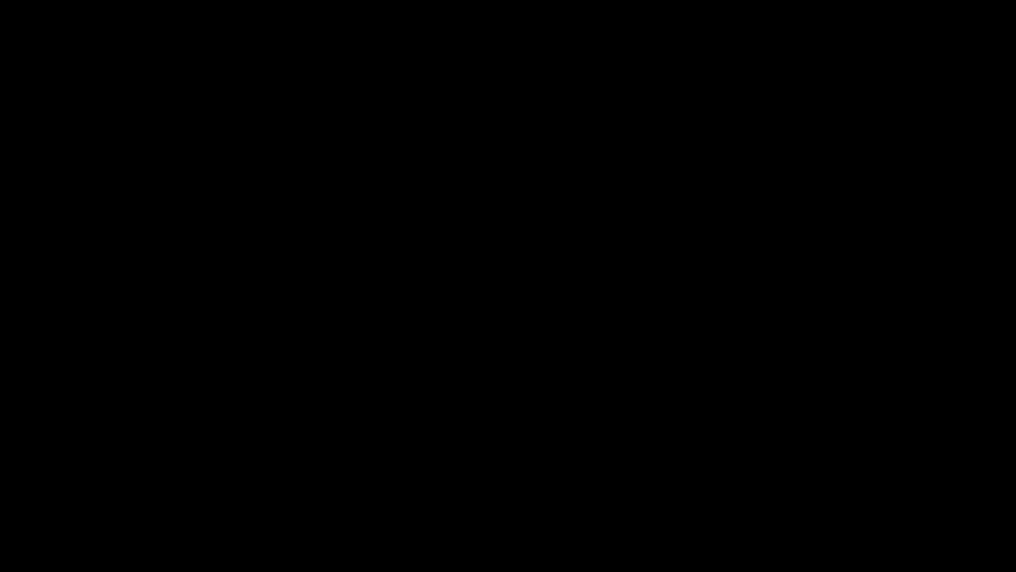